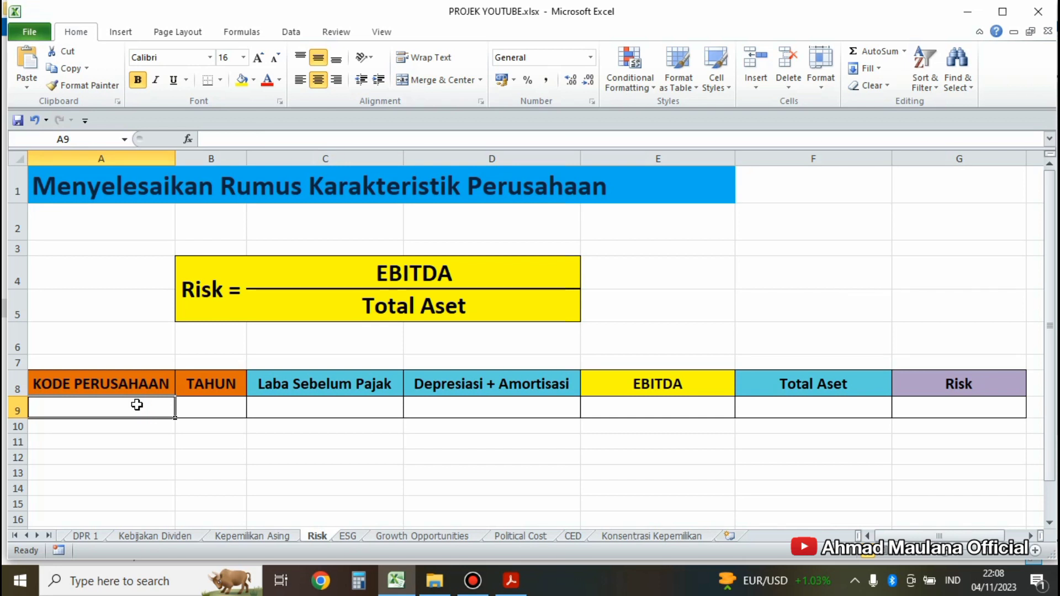
- Enter CEKA as the company code and 2020 as the year in row 9 of the Risk table
{"action": "type", "text": "CEKA"}
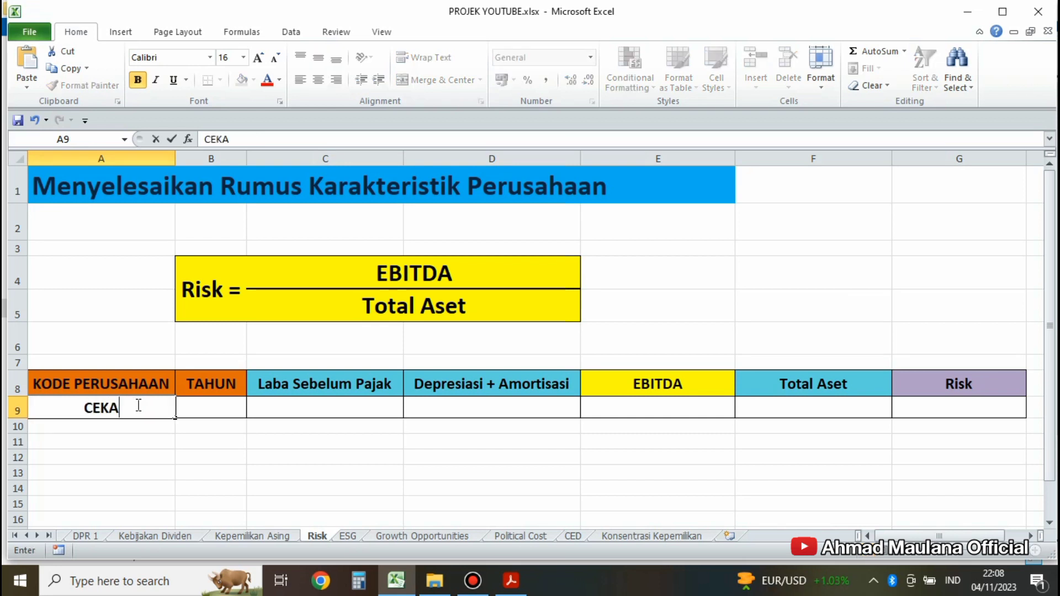
{"action": "key", "text": "Tab"}
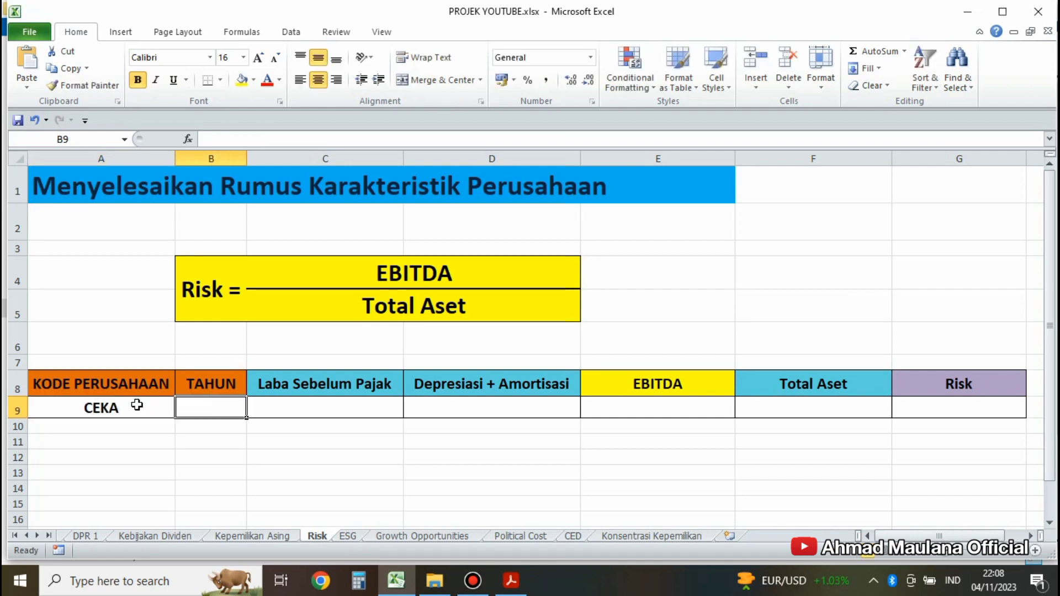
{"action": "type", "text": "202"}
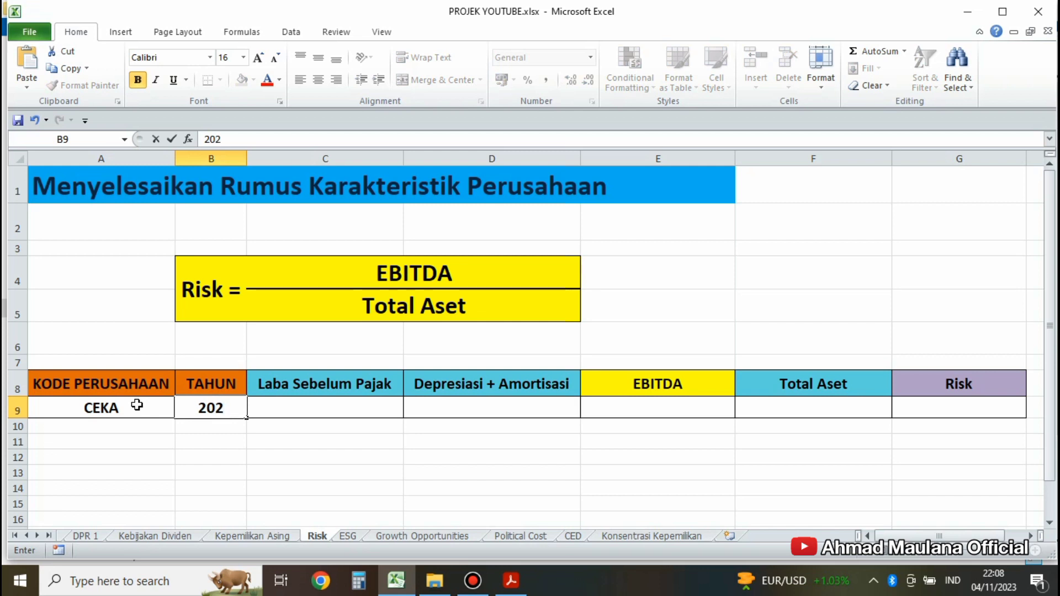
{"action": "type", "text": "0"}
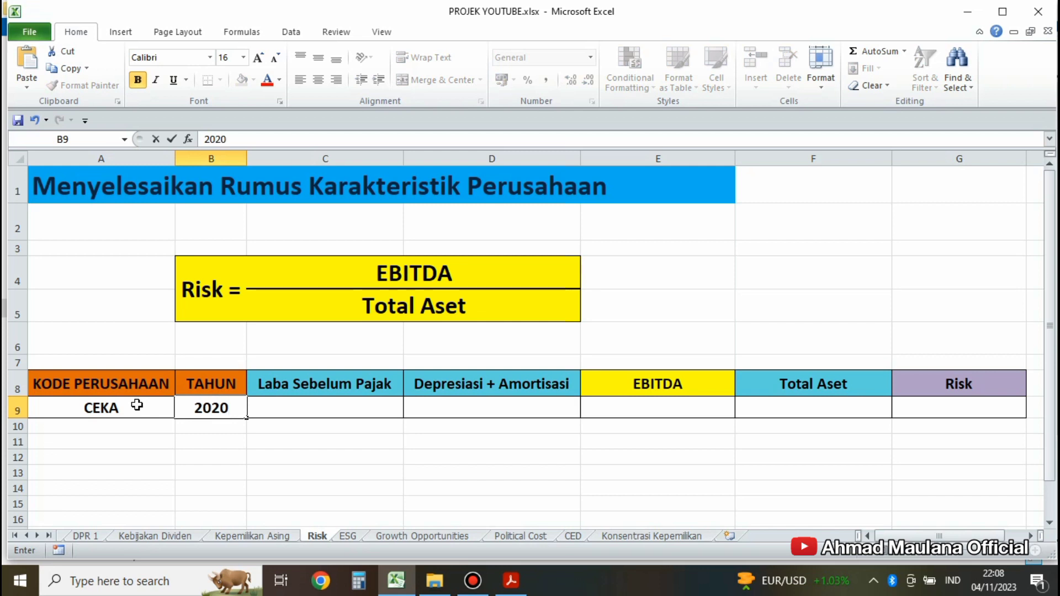
{"action": "left_click", "coordinate": [307, 407]}
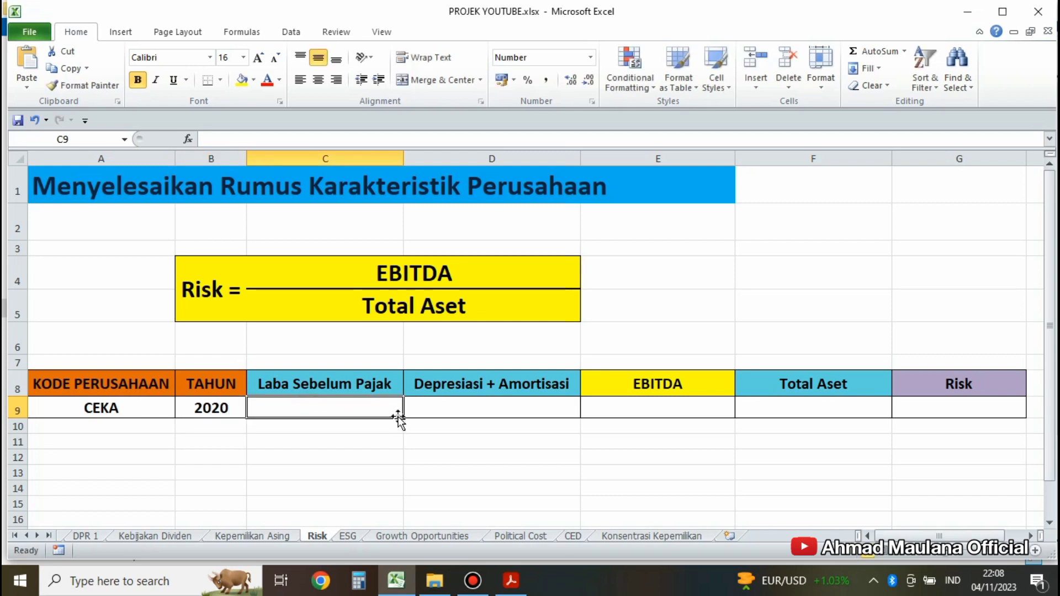
{"action": "left_click", "coordinate": [617, 392]}
{"action": "left_click_drag", "start_coordinate": [616, 394], "coordinate": [616, 402]}
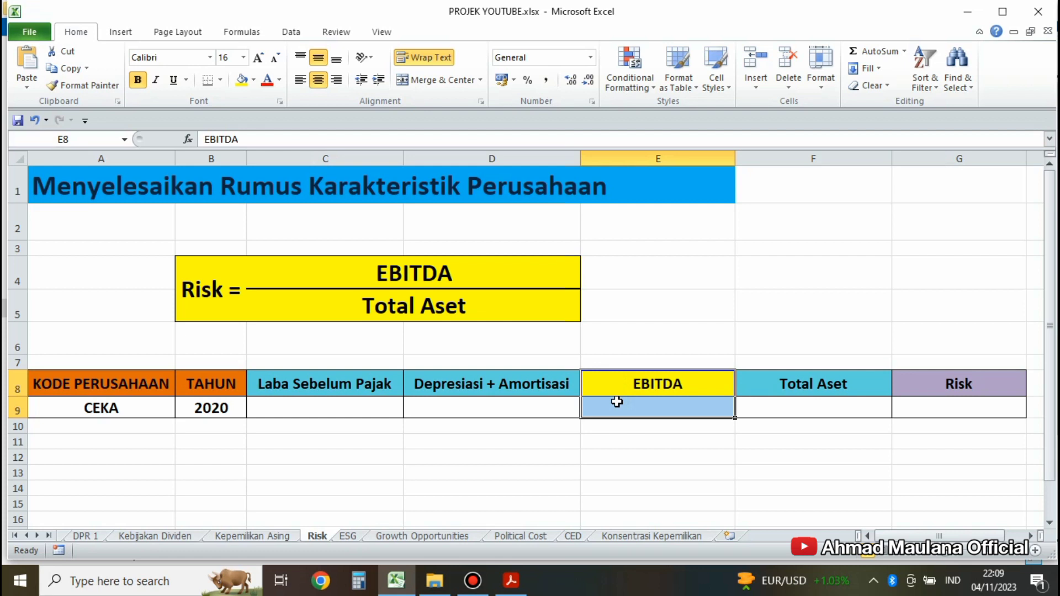
{"action": "left_click", "coordinate": [379, 406]}
{"action": "left_click", "coordinate": [363, 387]}
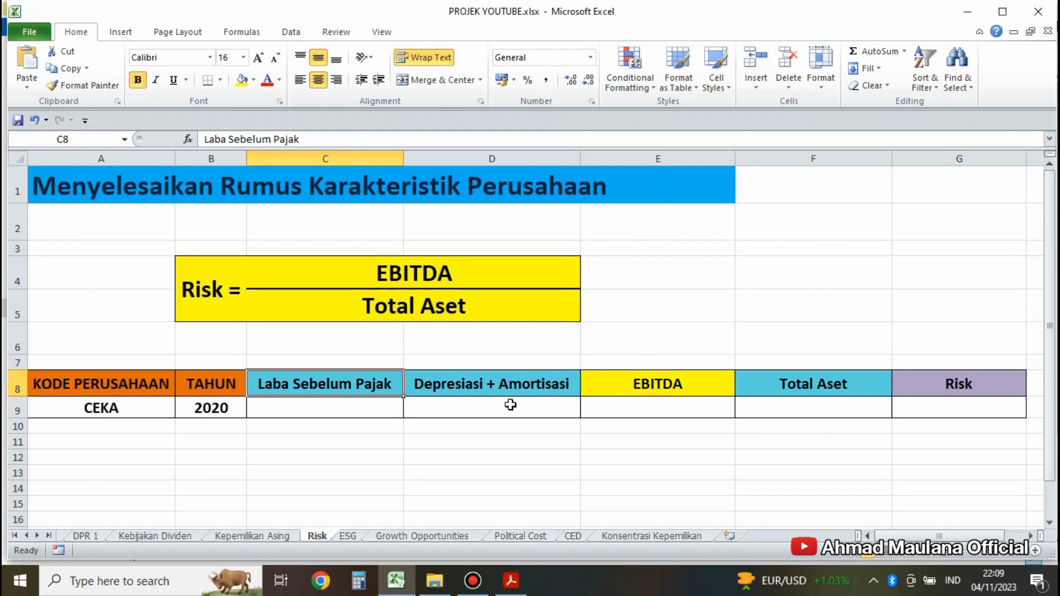
{"action": "double_click", "coordinate": [639, 405]}
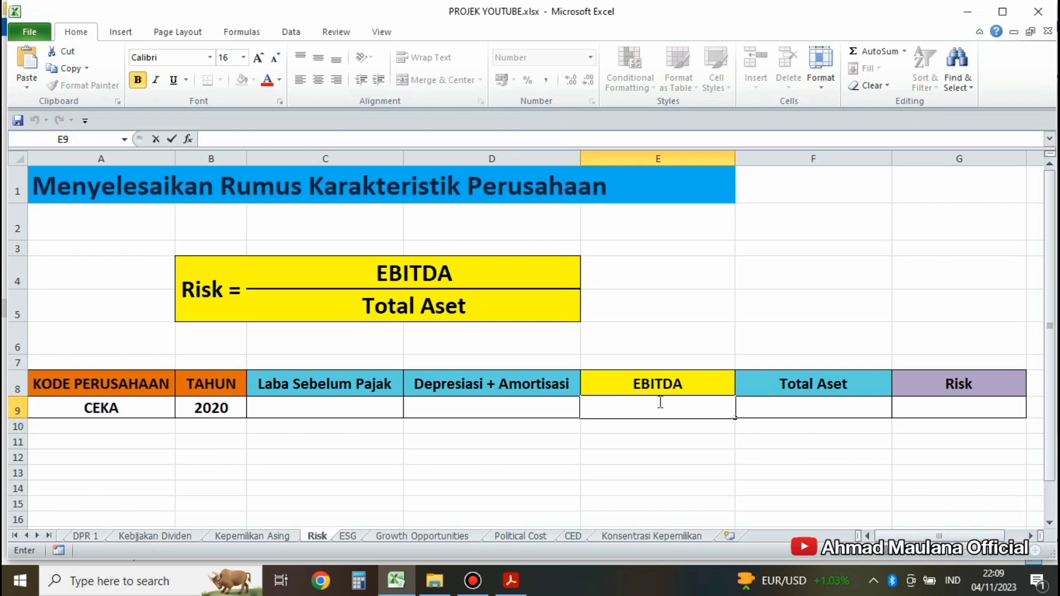
{"action": "left_click", "coordinate": [614, 436]}
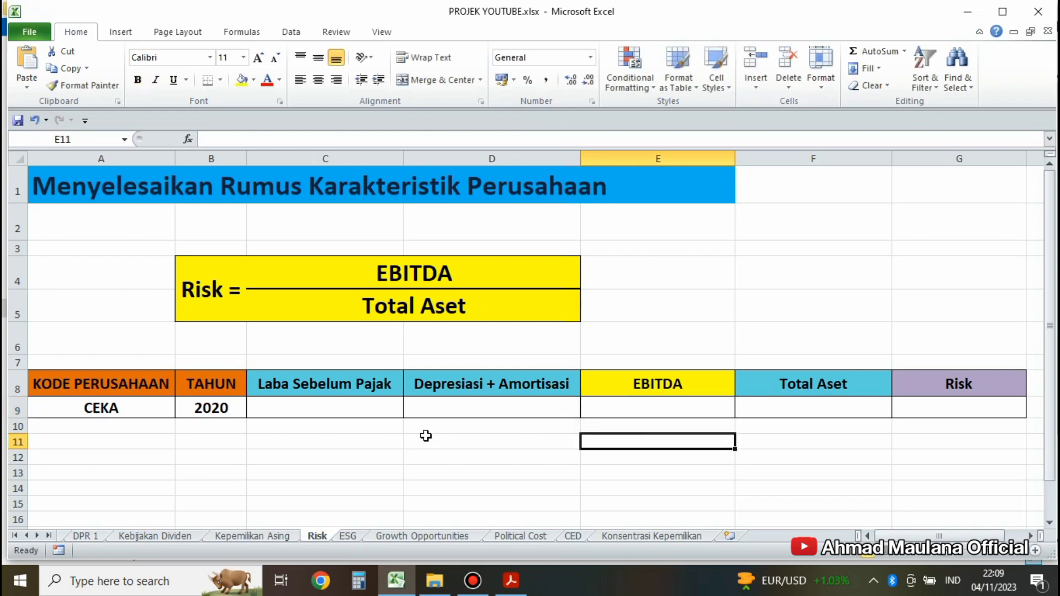
{"action": "left_click", "coordinate": [340, 406]}
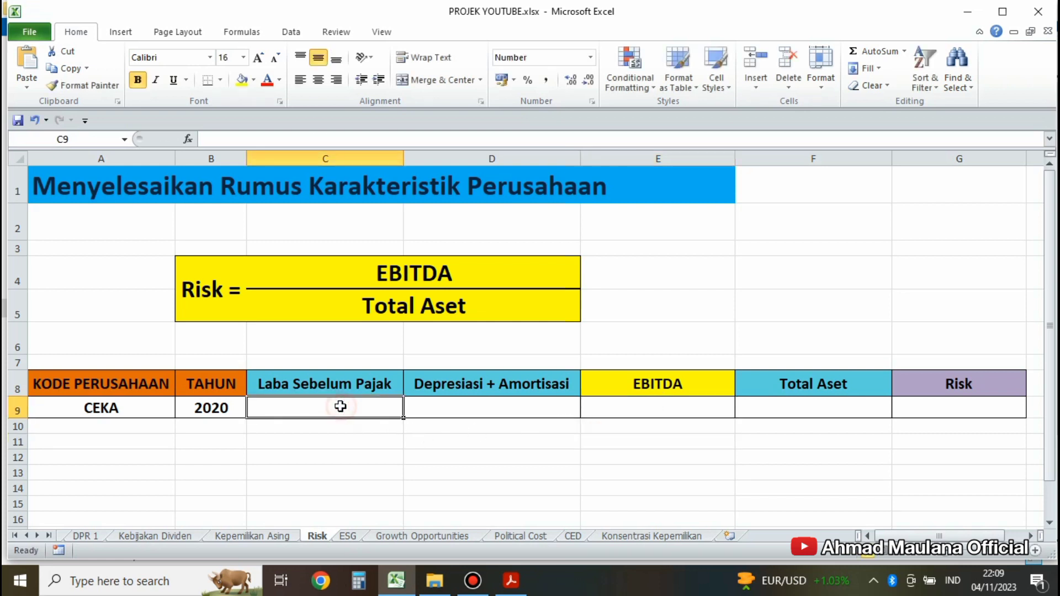
{"action": "left_click", "coordinate": [300, 384]}
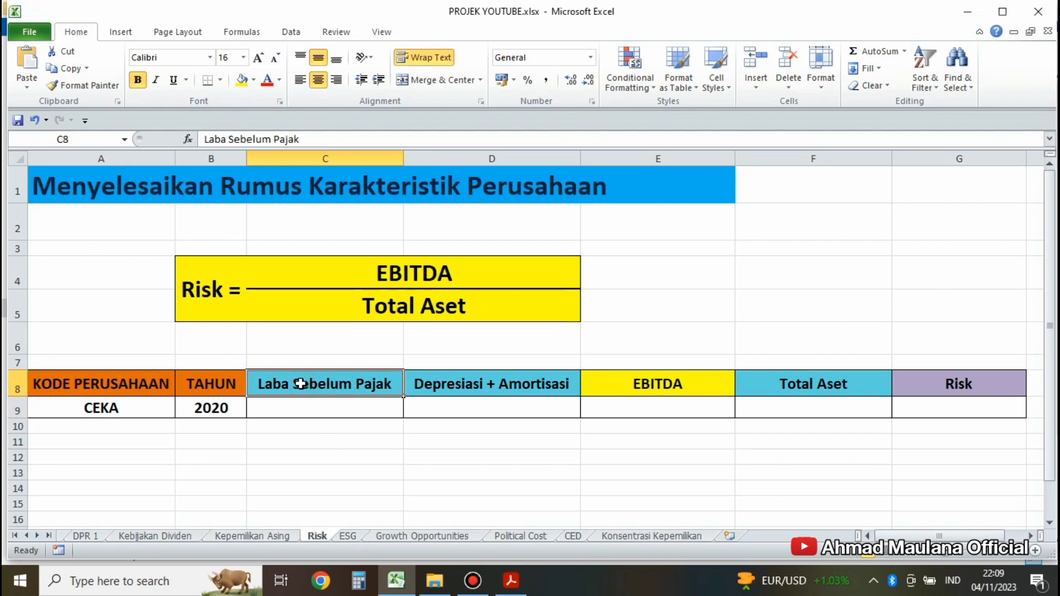
- Switch to CEKA 2020.pdf in Adobe Acrobat and locate the Laporan Laba Rugi statement on page 87
{"action": "left_click", "coordinate": [511, 583]}
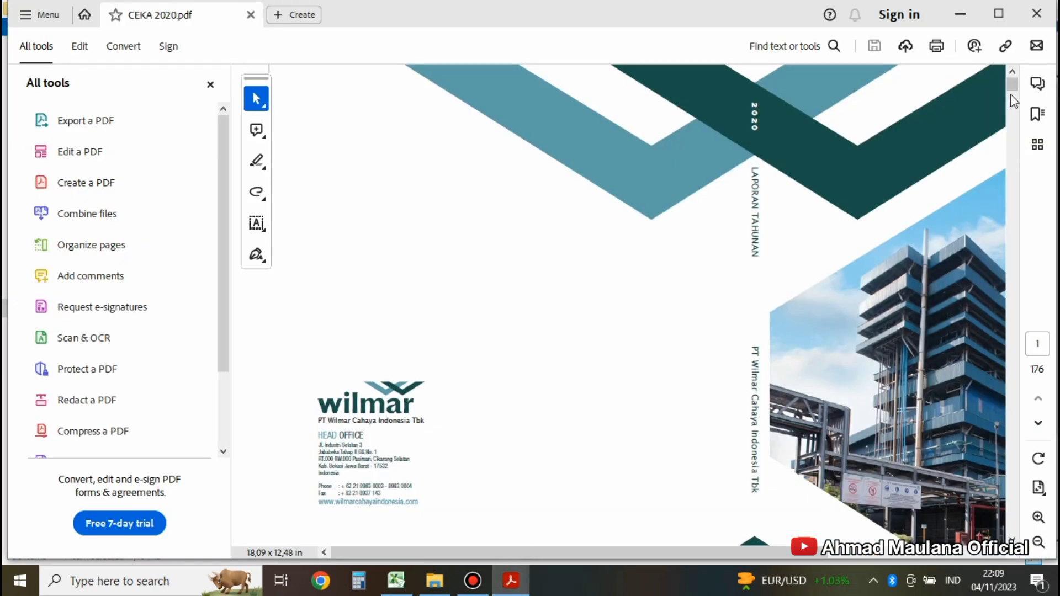
{"action": "left_click_drag", "start_coordinate": [1011, 84], "coordinate": [1012, 292]}
{"action": "scroll", "coordinate": [479, 255], "scroll_direction": "down", "scroll_amount": 10}
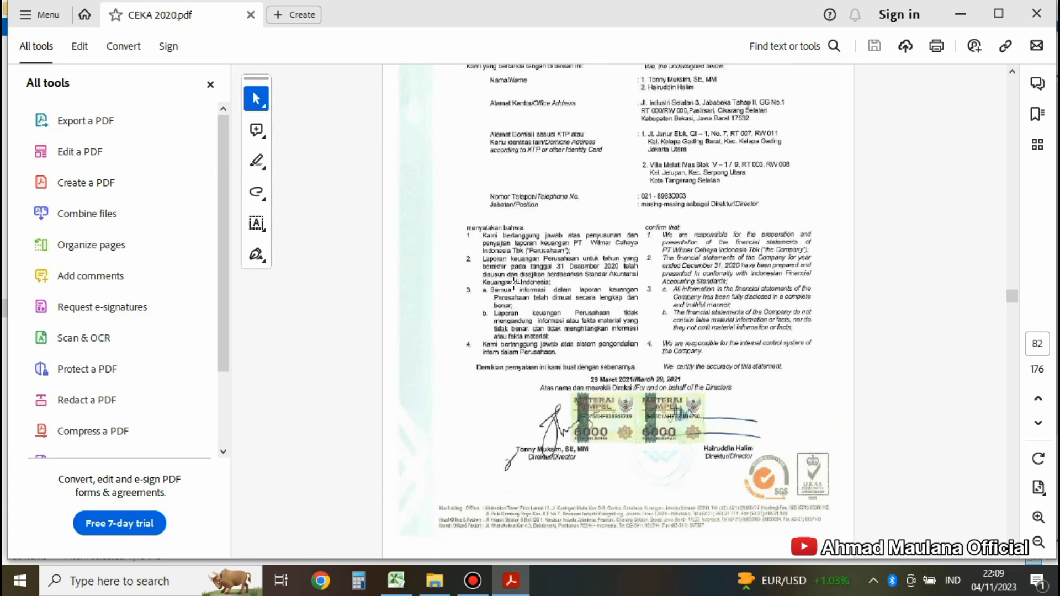
{"action": "scroll", "coordinate": [513, 283], "scroll_direction": "down", "scroll_amount": 5}
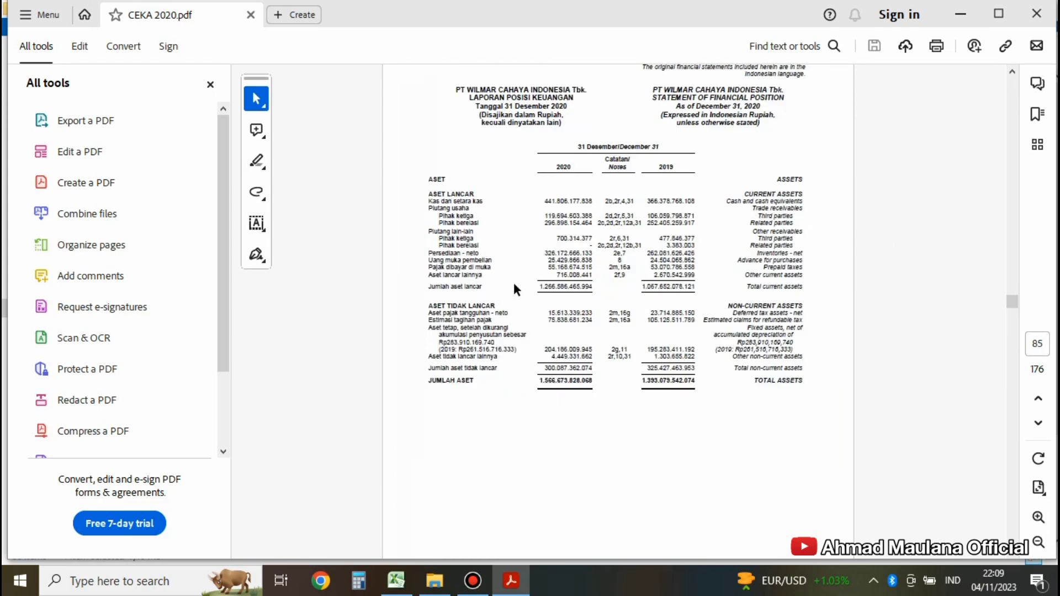
{"action": "scroll", "coordinate": [513, 283], "scroll_direction": "up", "scroll_amount": 1}
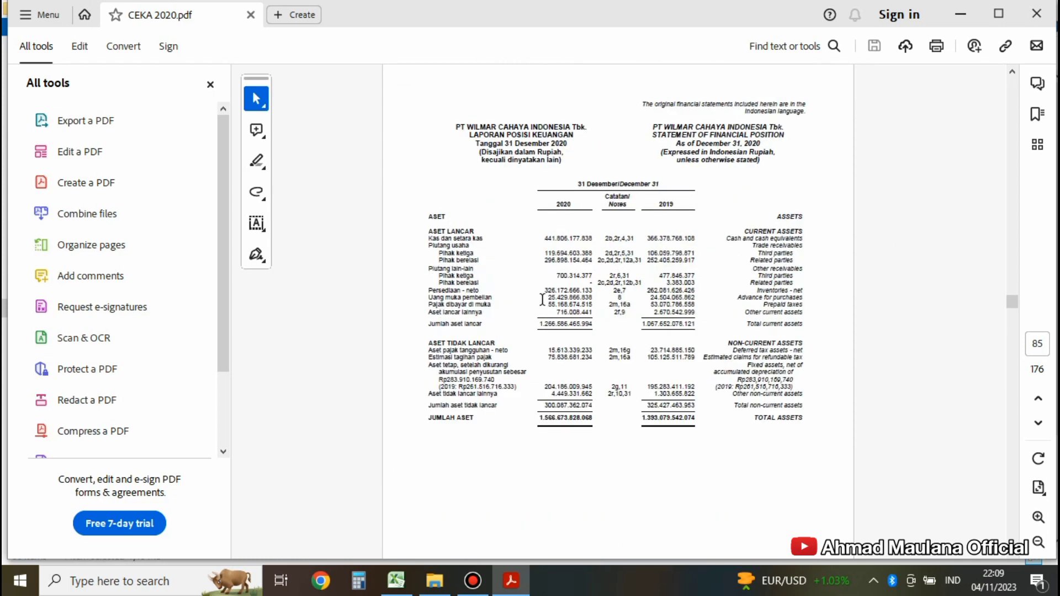
{"action": "scroll", "coordinate": [542, 300], "scroll_direction": "down", "scroll_amount": 6}
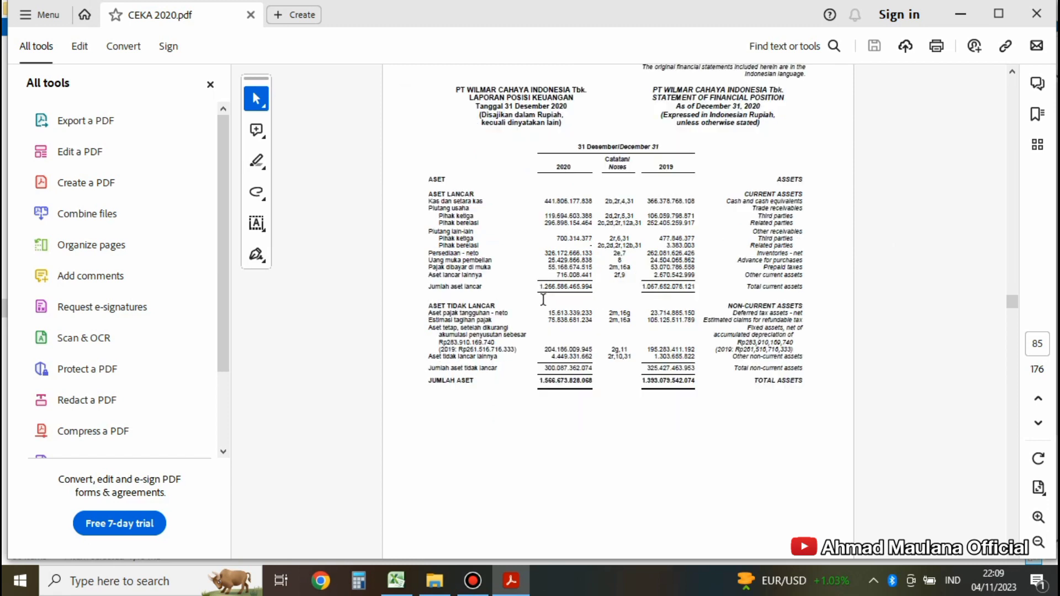
{"action": "scroll", "coordinate": [543, 299], "scroll_direction": "down", "scroll_amount": 5}
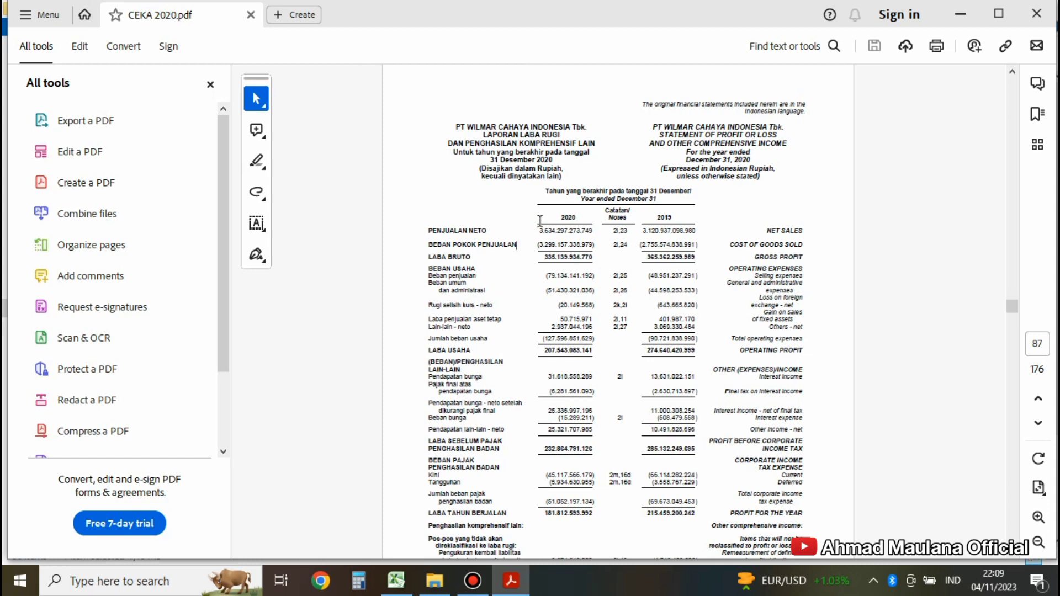
{"action": "left_click_drag", "start_coordinate": [483, 135], "coordinate": [558, 134]}
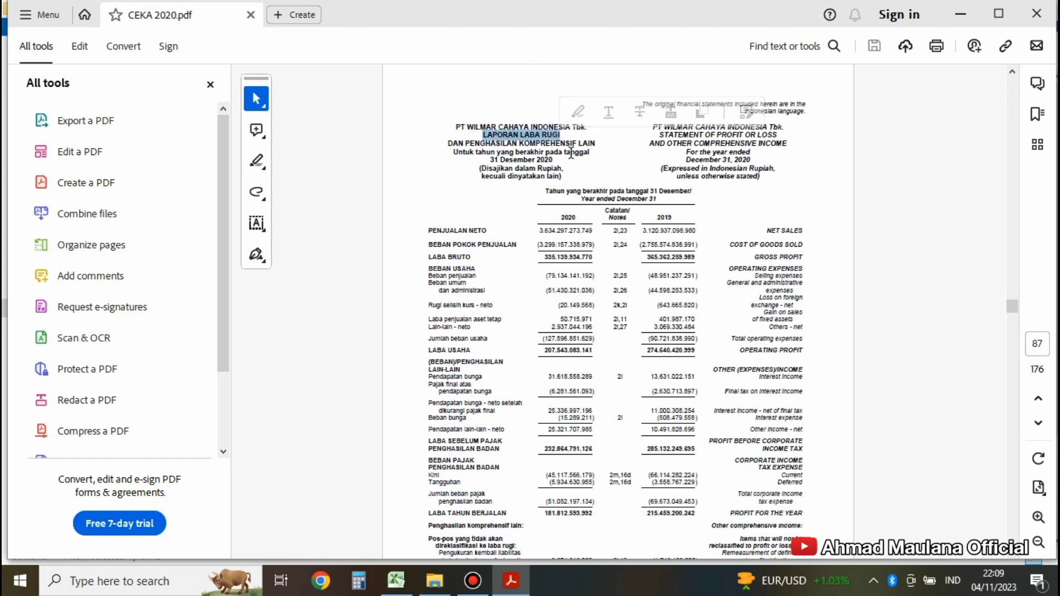
{"action": "scroll", "coordinate": [585, 240], "scroll_direction": "down", "scroll_amount": 1}
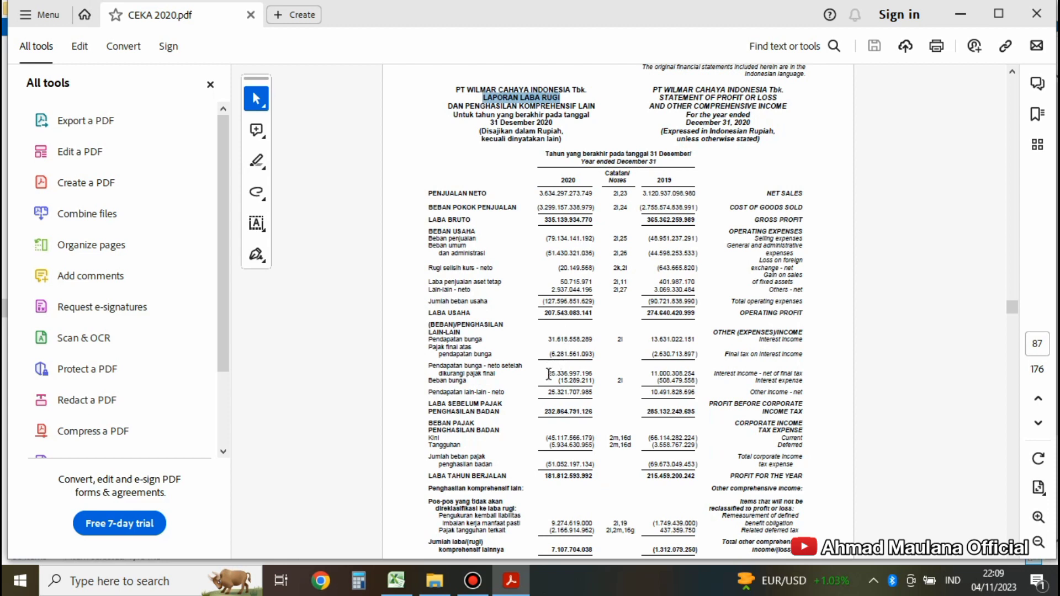
- Copy the 2020 Laba Sebelum Pajak Penghasilan Badan figure, 232.864.791.126, from the profit or loss statement
{"action": "left_click", "coordinate": [423, 406]}
{"action": "left_click_drag", "start_coordinate": [424, 406], "coordinate": [497, 411]}
{"action": "left_click", "coordinate": [478, 409]}
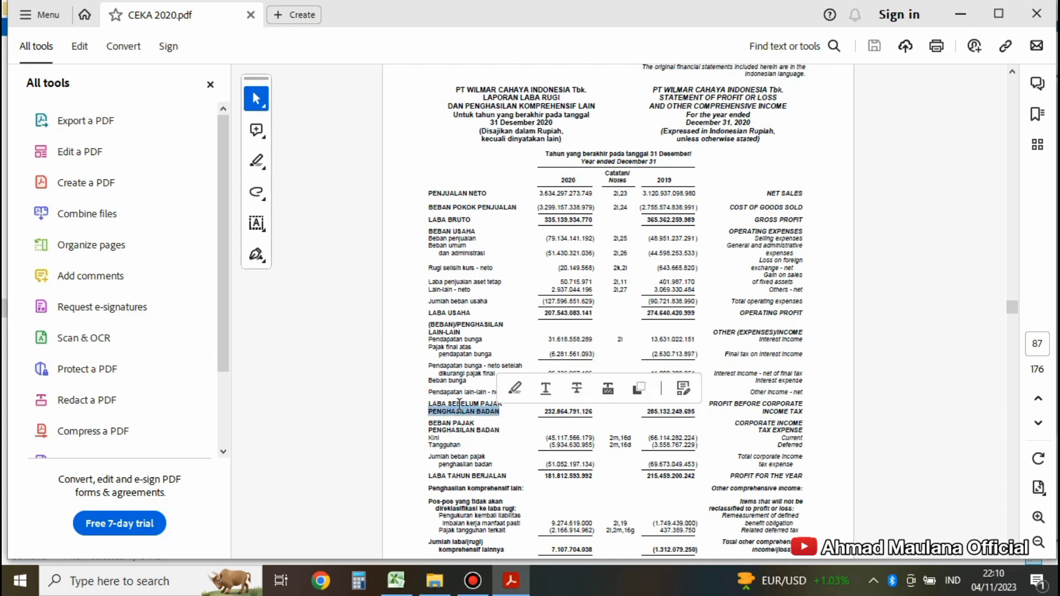
{"action": "left_click_drag", "start_coordinate": [437, 399], "coordinate": [594, 414]}
{"action": "key", "text": "ctrl+c"}
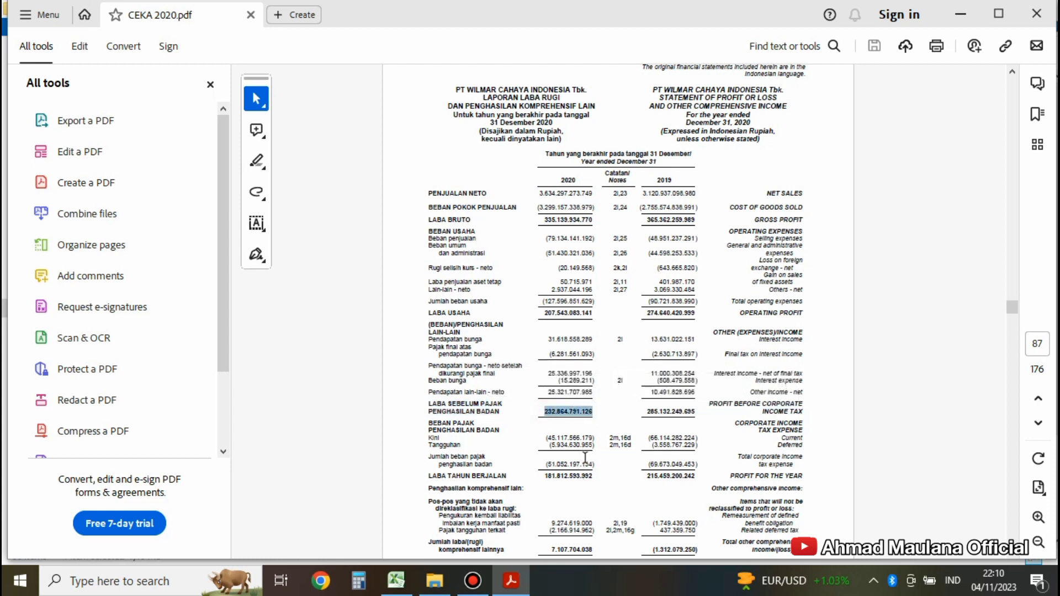
- Switch back to Excel and paste 232.864.791.126 into cell C9 under Laba Sebelum Pajak
{"action": "left_click", "coordinate": [395, 580]}
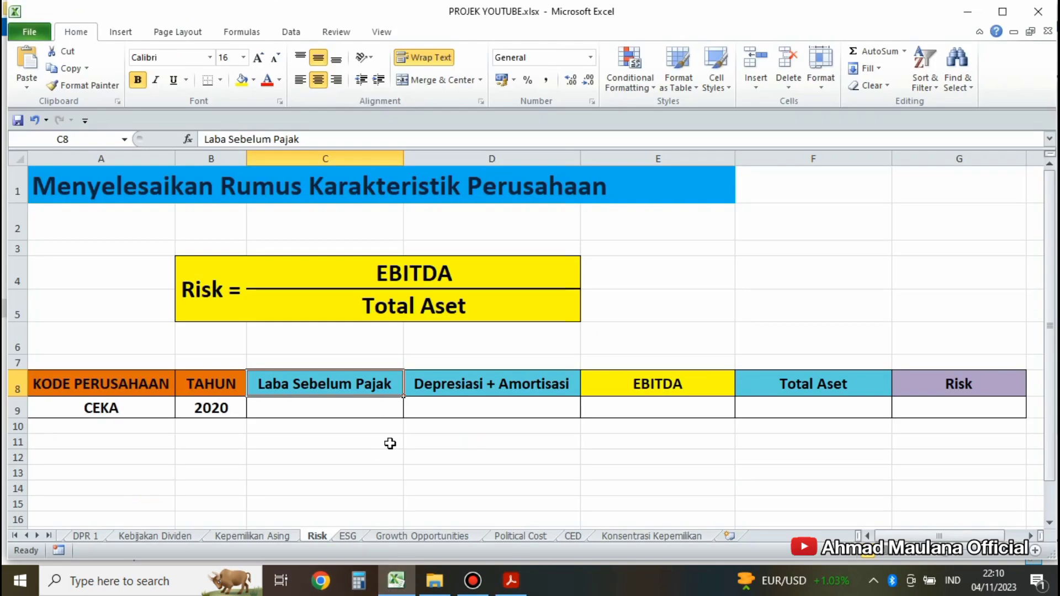
{"action": "left_click", "coordinate": [326, 411]}
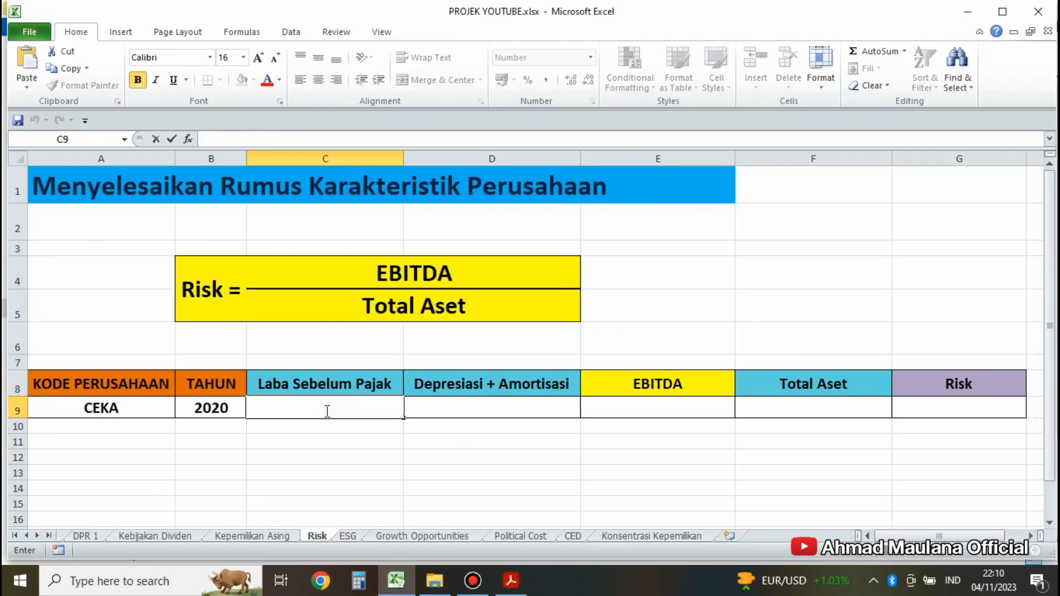
{"action": "key", "text": "ctrl+v"}
{"action": "key", "text": "Return"}
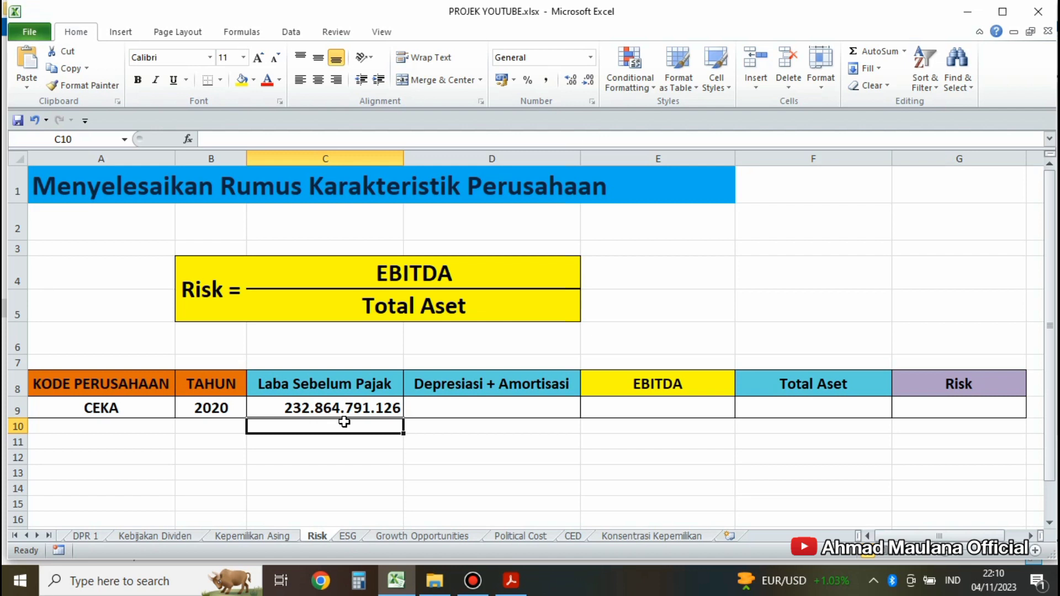
- Return to CEKA 2020.pdf in Adobe Acrobat and search for "BEBAN USAHA", advancing to the fourth match in the financial notes
{"action": "left_click", "coordinate": [445, 411]}
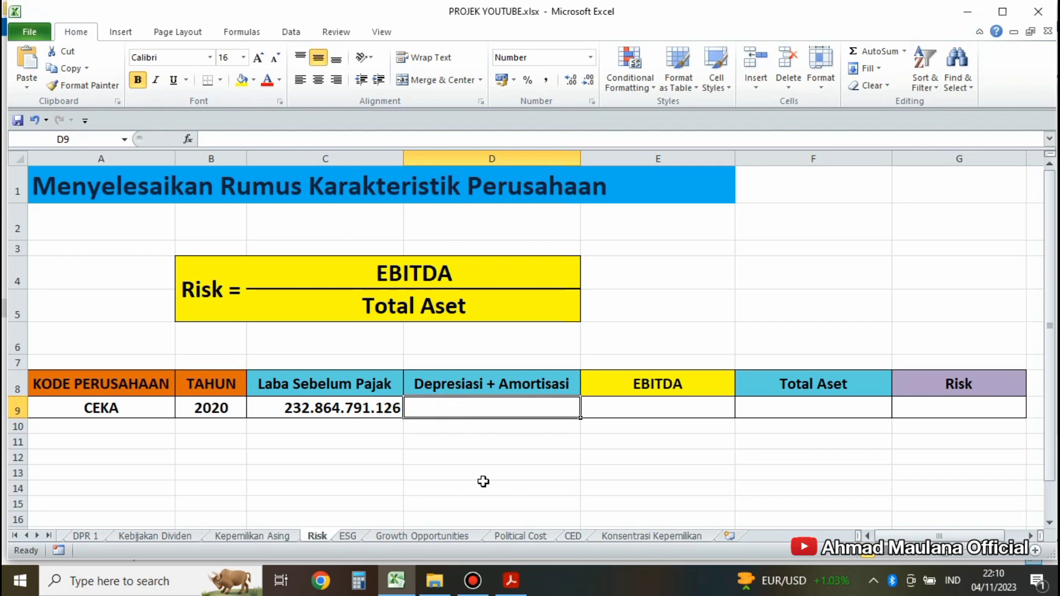
{"action": "left_click", "coordinate": [511, 581]}
{"action": "left_click", "coordinate": [504, 415]}
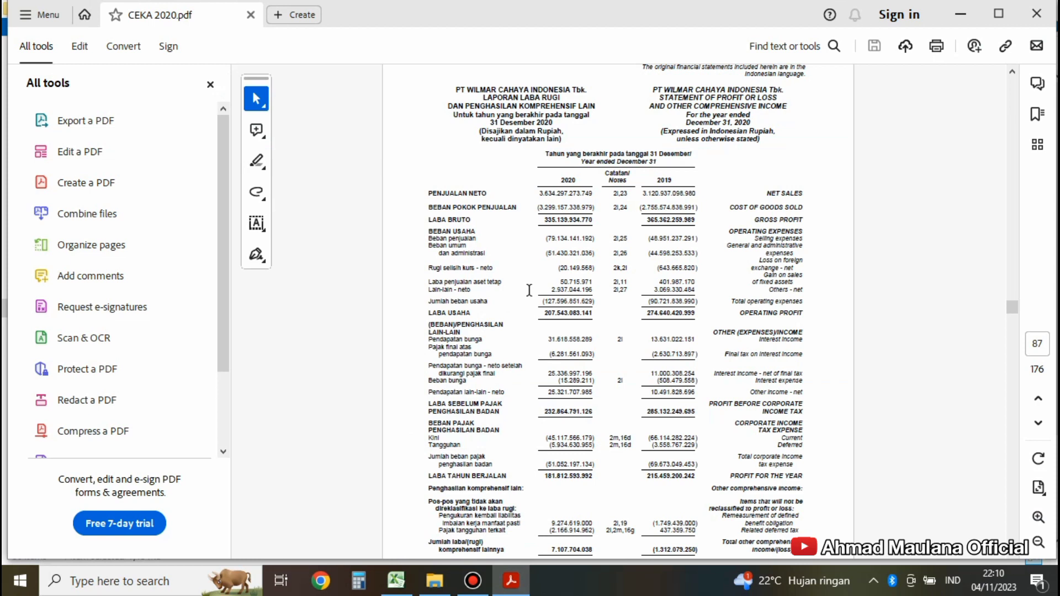
{"action": "key", "text": "ctrl+f"}
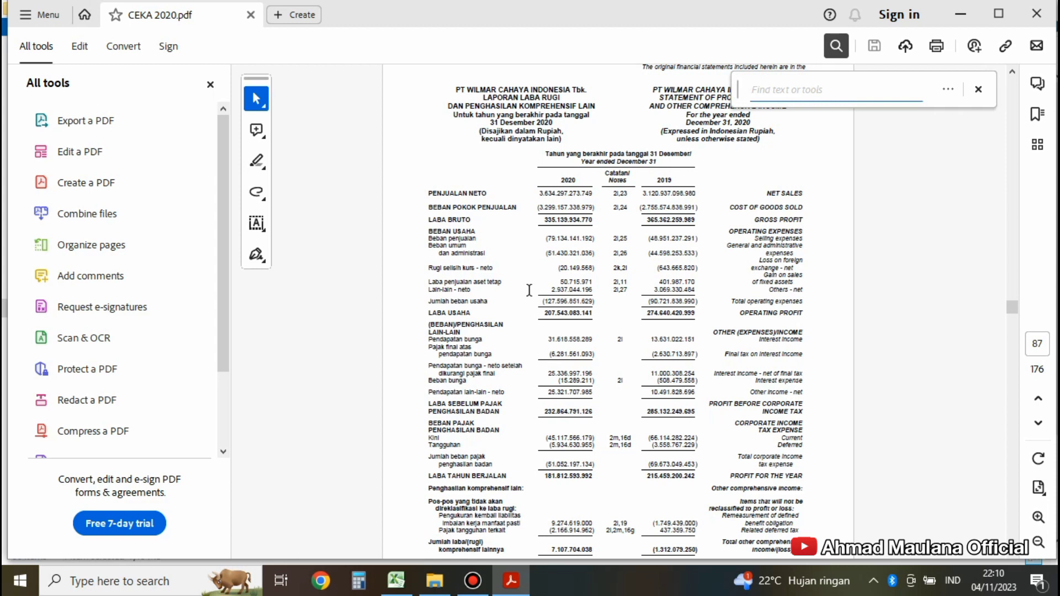
{"action": "type", "text": "BEB"}
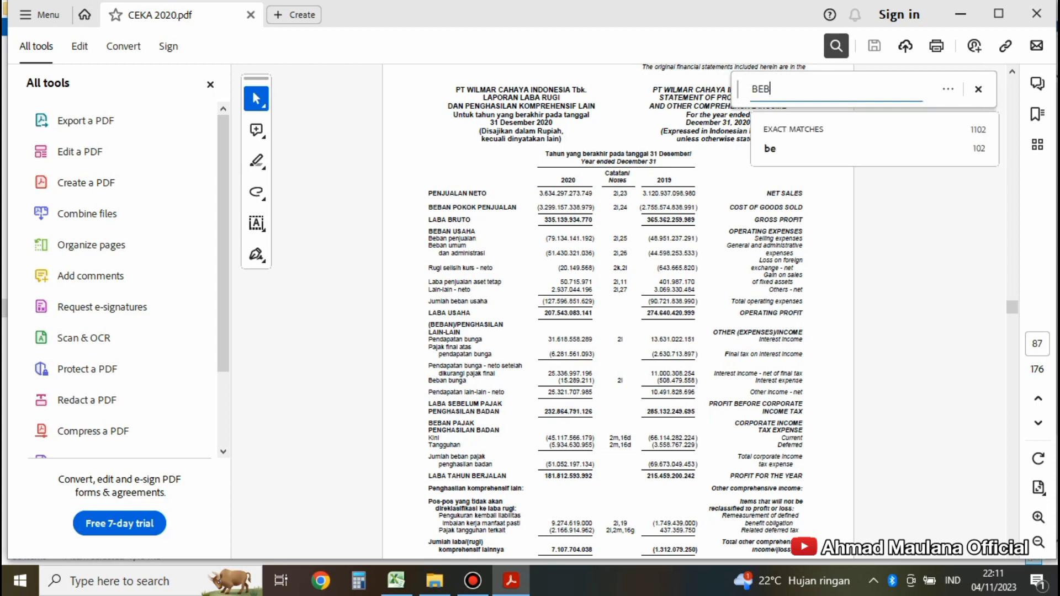
{"action": "type", "text": "AN USAHA"}
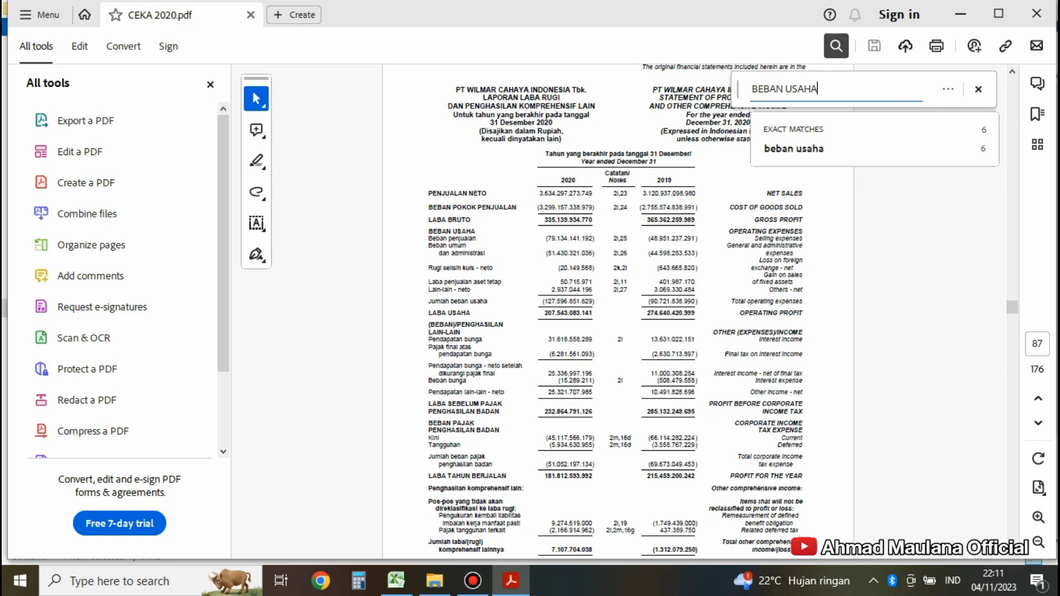
{"action": "key", "text": "Return"}
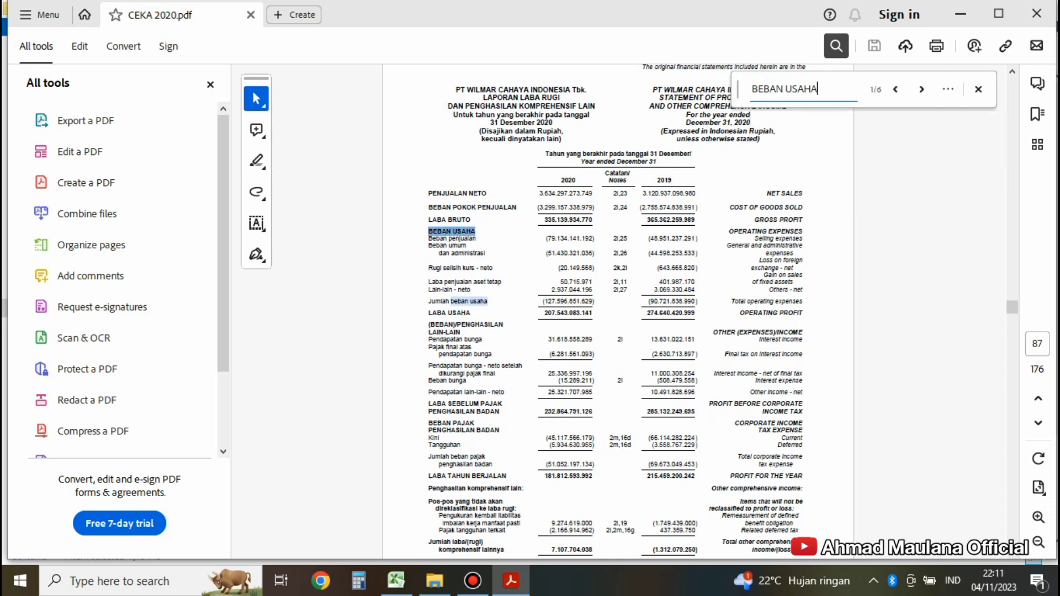
{"action": "key", "text": "Return"}
{"action": "key", "text": "Return"}
{"action": "key", "text": "Return"}
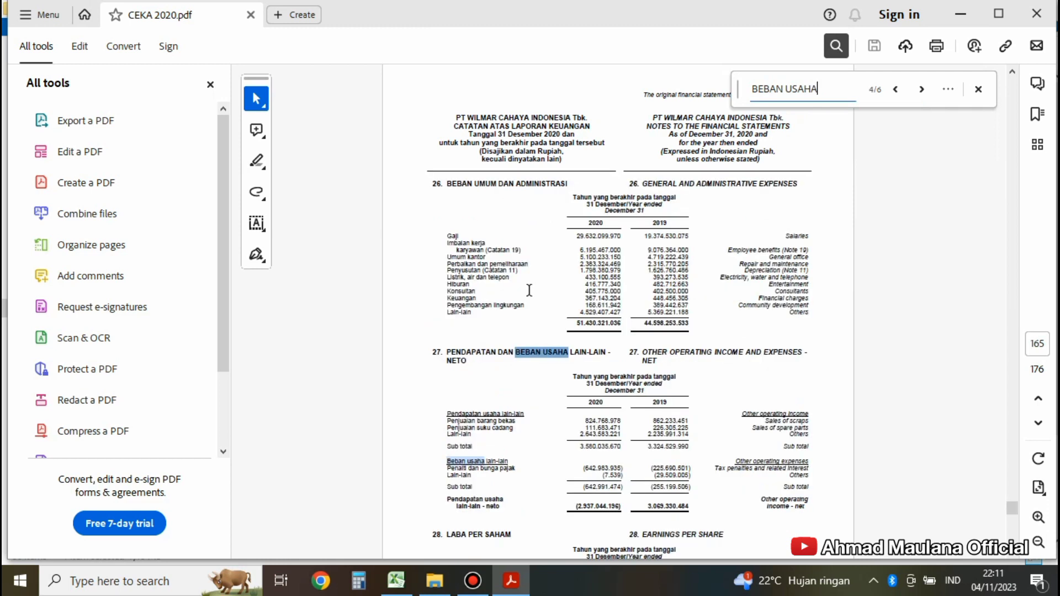
- Examine the Beban Pokok Penjualan, Beban Penjualan and Beban Umum dan Administrasi notes for depreciation items
{"action": "scroll", "coordinate": [537, 353], "scroll_direction": "up", "scroll_amount": 10}
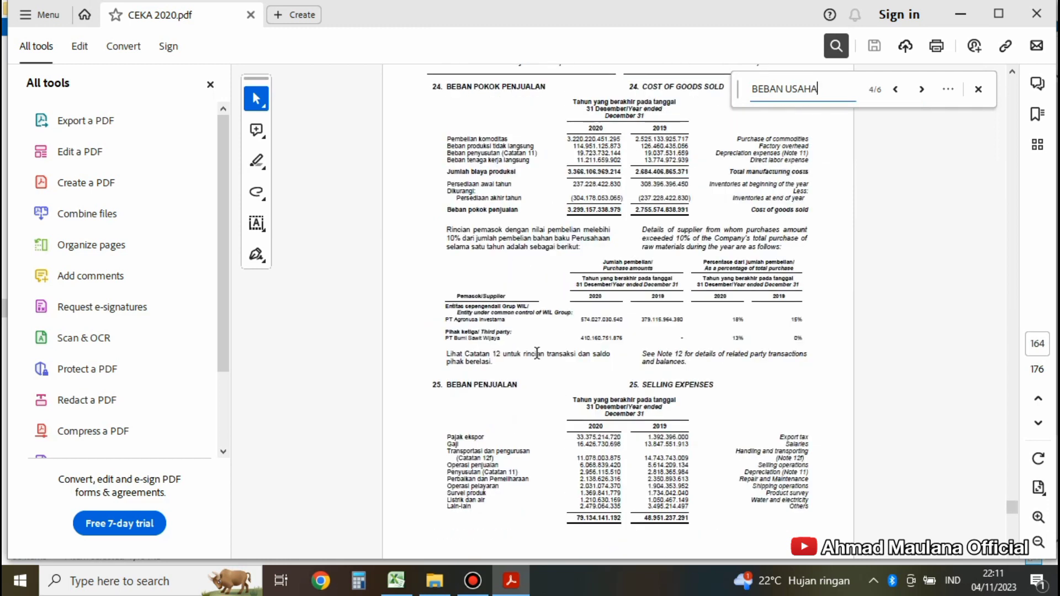
{"action": "scroll", "coordinate": [538, 351], "scroll_direction": "up", "scroll_amount": 1}
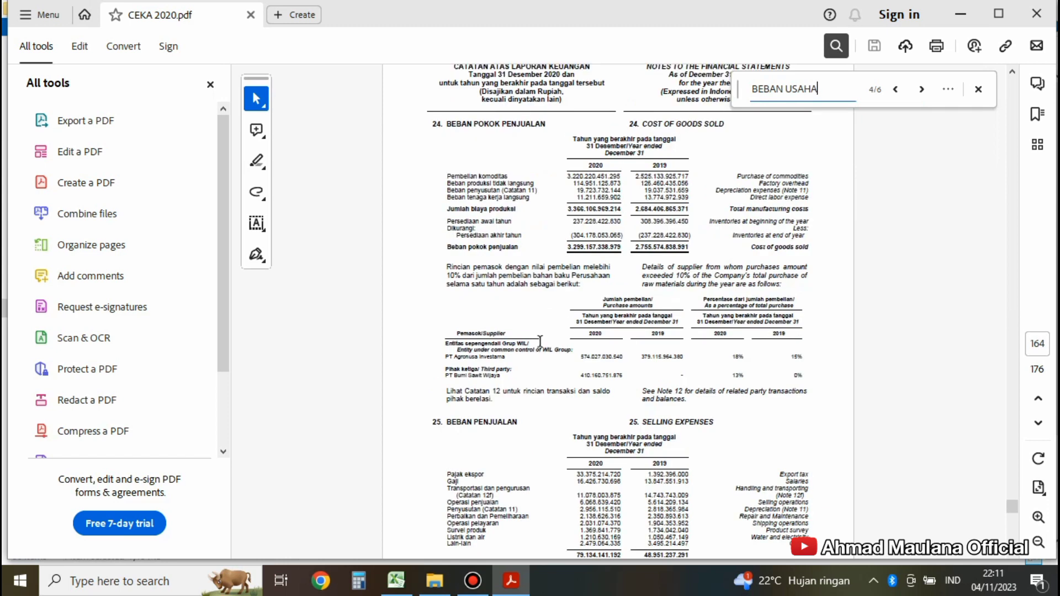
{"action": "scroll", "coordinate": [535, 338], "scroll_direction": "up", "scroll_amount": 10}
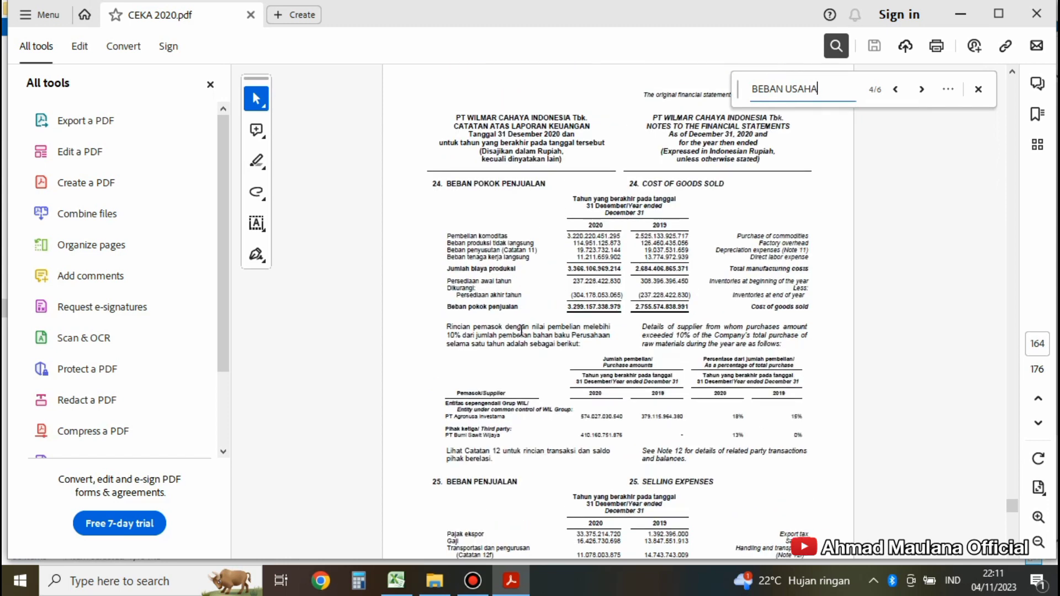
{"action": "scroll", "coordinate": [521, 331], "scroll_direction": "down", "scroll_amount": 5}
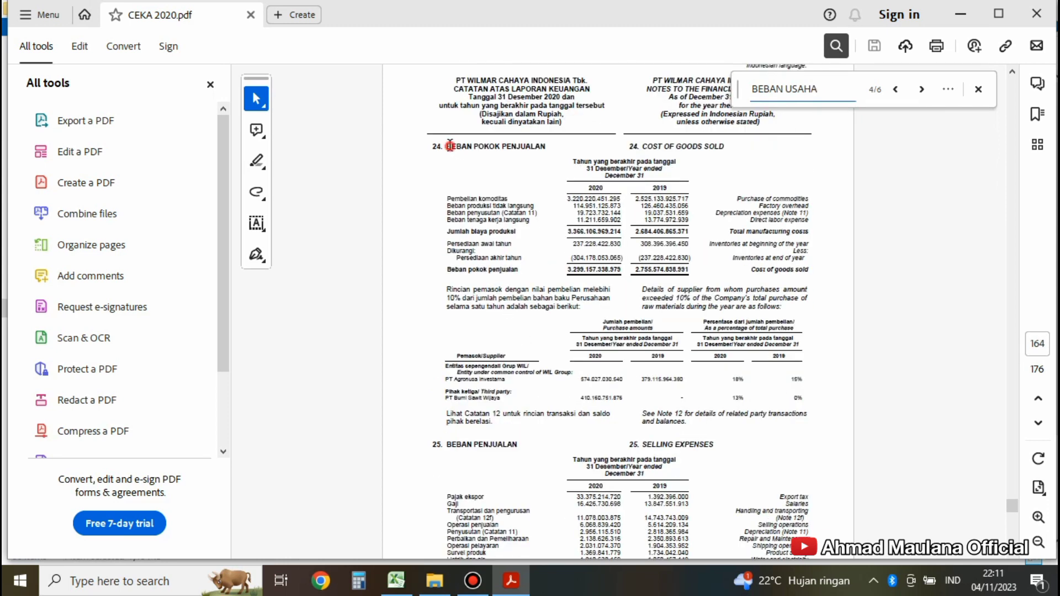
{"action": "left_click_drag", "start_coordinate": [447, 147], "coordinate": [530, 149]}
{"action": "scroll", "coordinate": [513, 217], "scroll_direction": "down", "scroll_amount": 1}
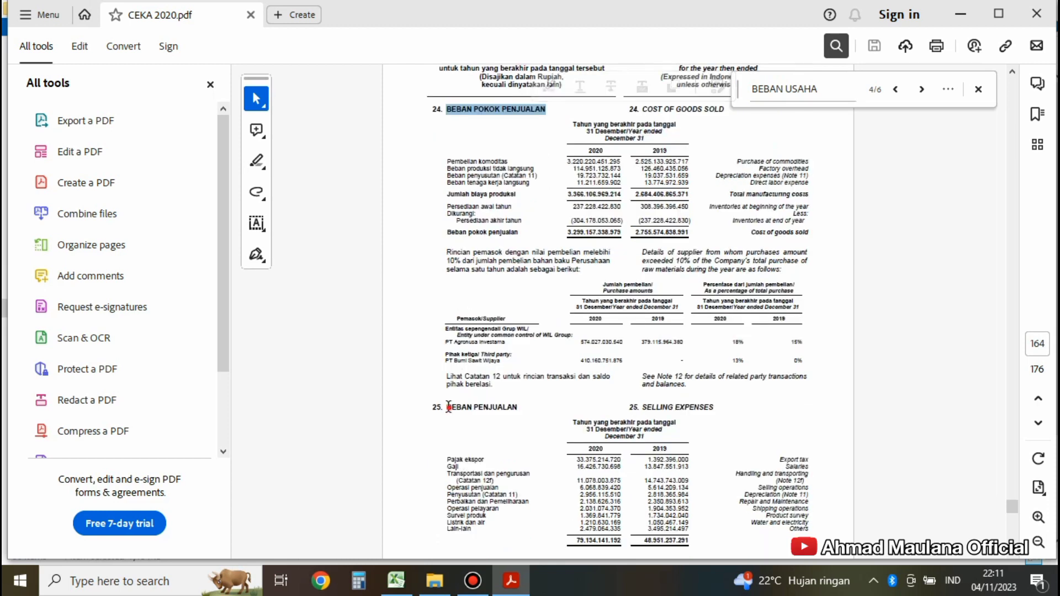
{"action": "left_click_drag", "start_coordinate": [447, 406], "coordinate": [509, 413]}
{"action": "scroll", "coordinate": [510, 413], "scroll_direction": "down", "scroll_amount": 18}
{"action": "scroll", "coordinate": [504, 301], "scroll_direction": "up", "scroll_amount": 3}
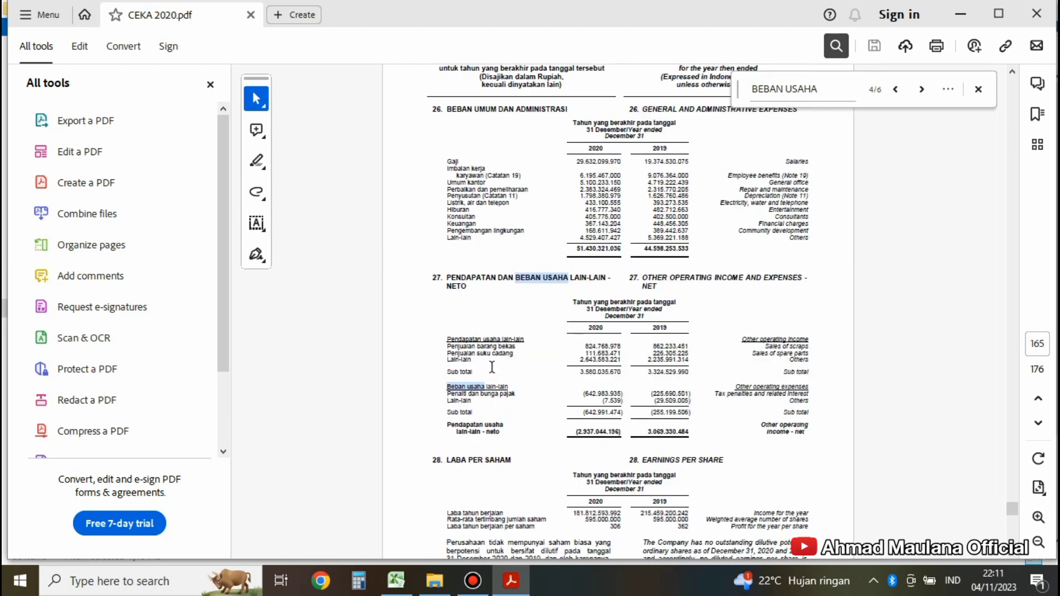
{"action": "left_click_drag", "start_coordinate": [450, 184], "coordinate": [538, 187]}
{"action": "scroll", "coordinate": [539, 221], "scroll_direction": "up", "scroll_amount": 10}
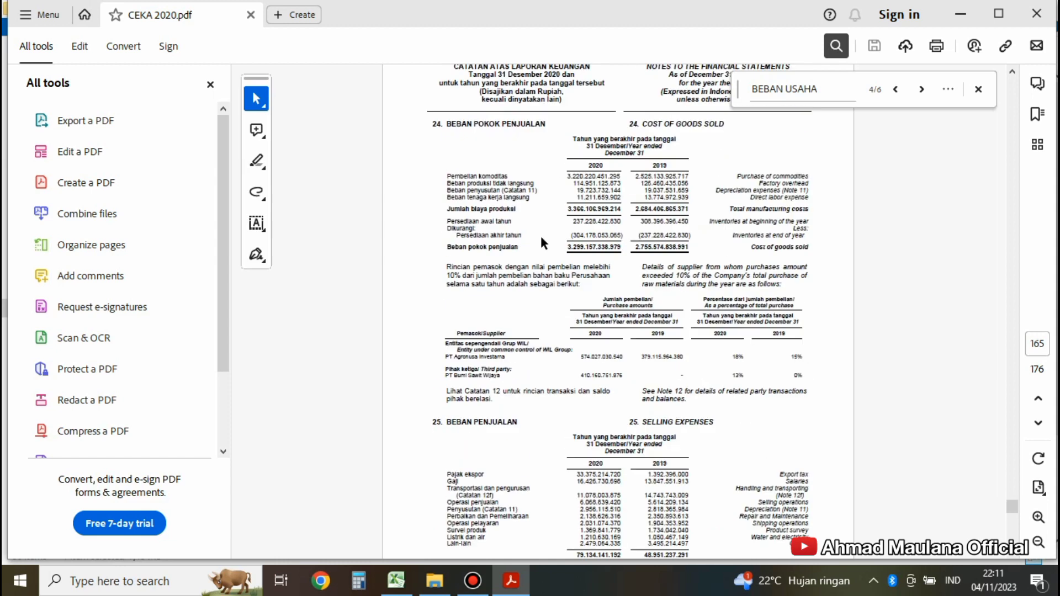
{"action": "scroll", "coordinate": [539, 238], "scroll_direction": "up", "scroll_amount": 1}
{"action": "scroll", "coordinate": [539, 238], "scroll_direction": "down", "scroll_amount": 1}
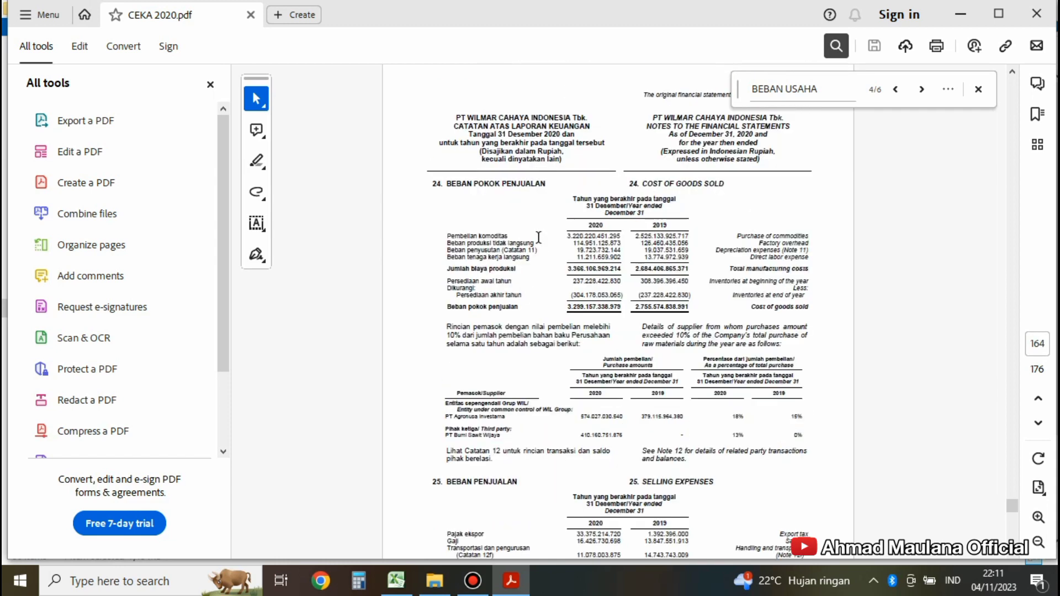
- Copy the 2020 Beban penyusutan figure, 19.723.732.144, from note 24, Beban Pokok Penjualan
{"action": "left_click_drag", "start_coordinate": [448, 189], "coordinate": [524, 186]}
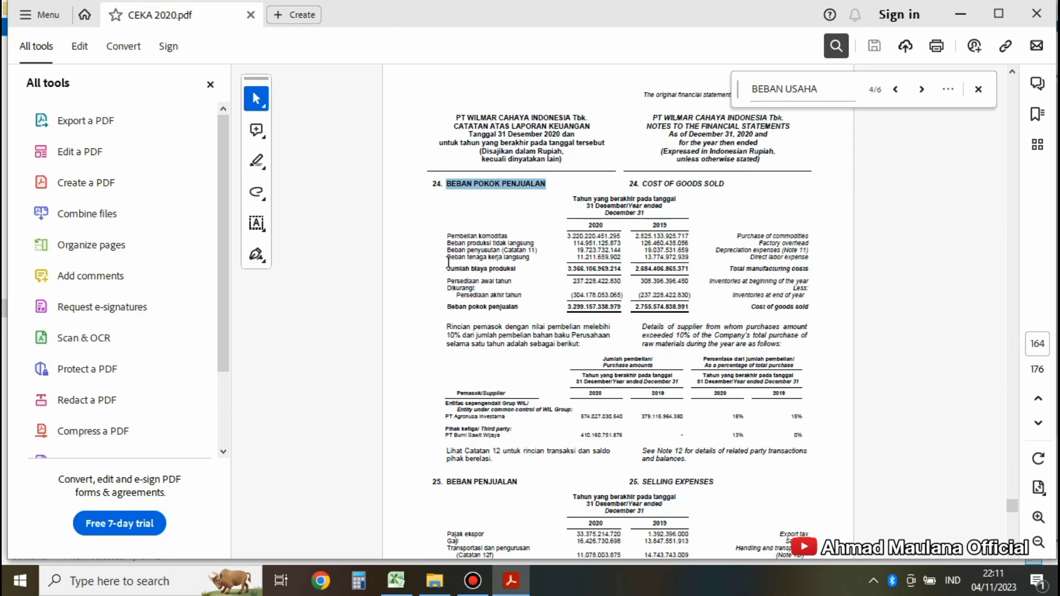
{"action": "left_click_drag", "start_coordinate": [448, 251], "coordinate": [536, 251]}
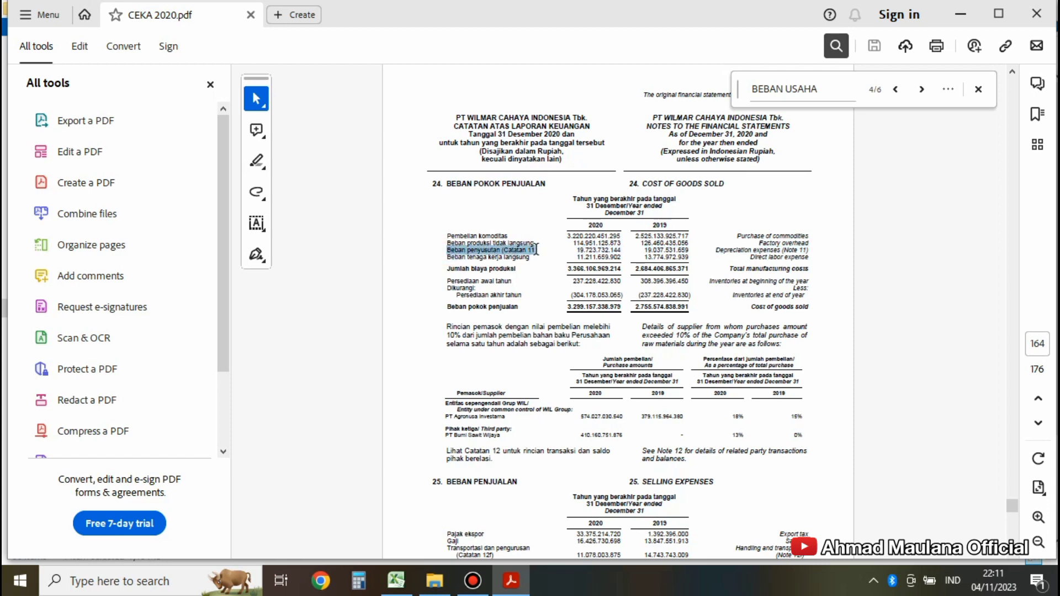
{"action": "left_click_drag", "start_coordinate": [536, 250], "coordinate": [622, 250]}
{"action": "key", "text": "ctrl+c"}
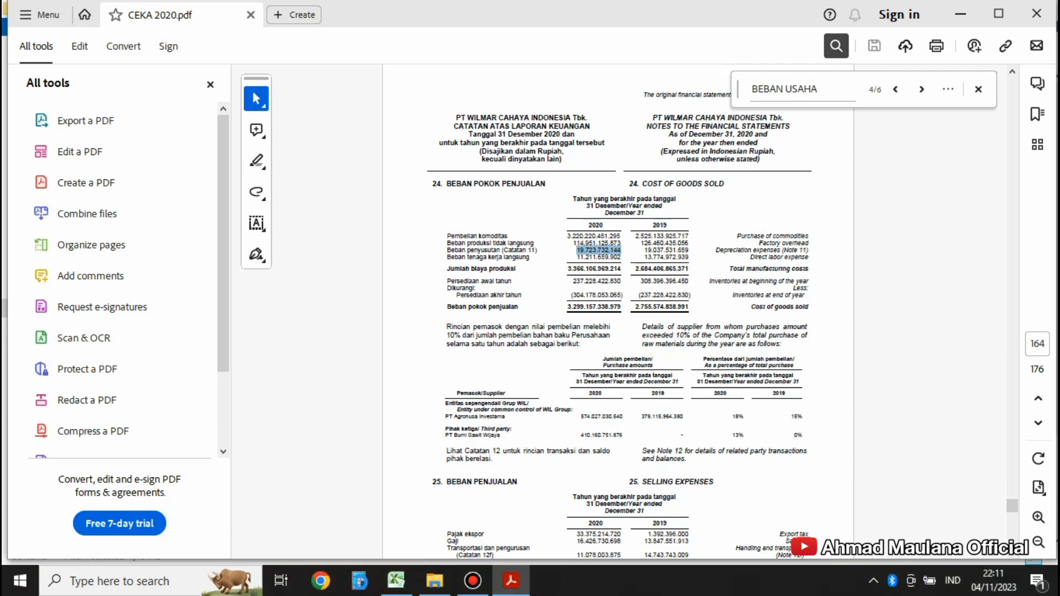
- Switch to Calculator and paste 19.723.732.144 as the first amount of an addition
{"action": "scroll", "coordinate": [524, 453], "scroll_direction": "down", "scroll_amount": 2}
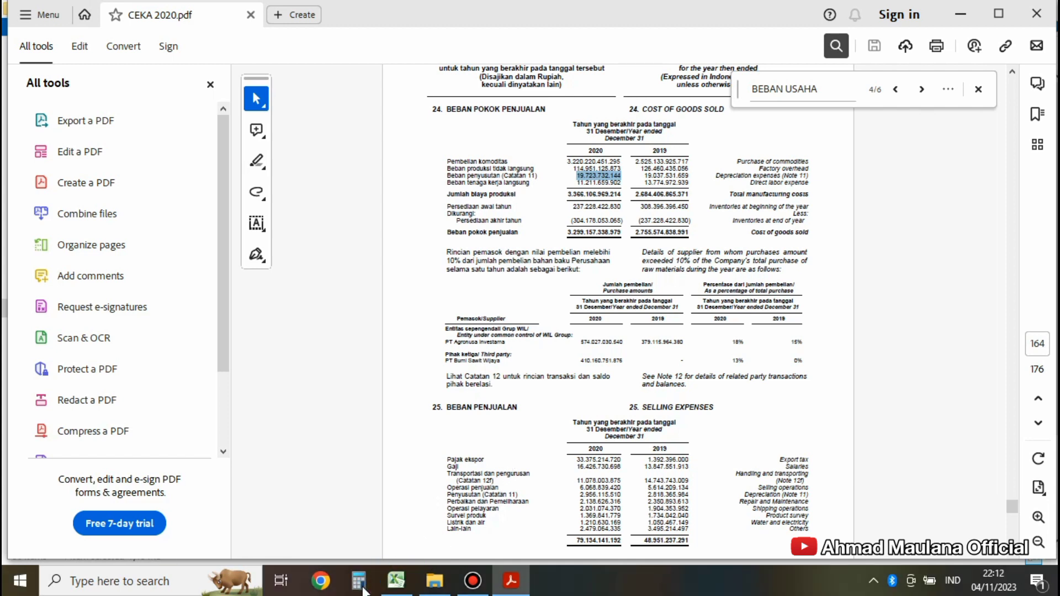
{"action": "left_click", "coordinate": [359, 580]}
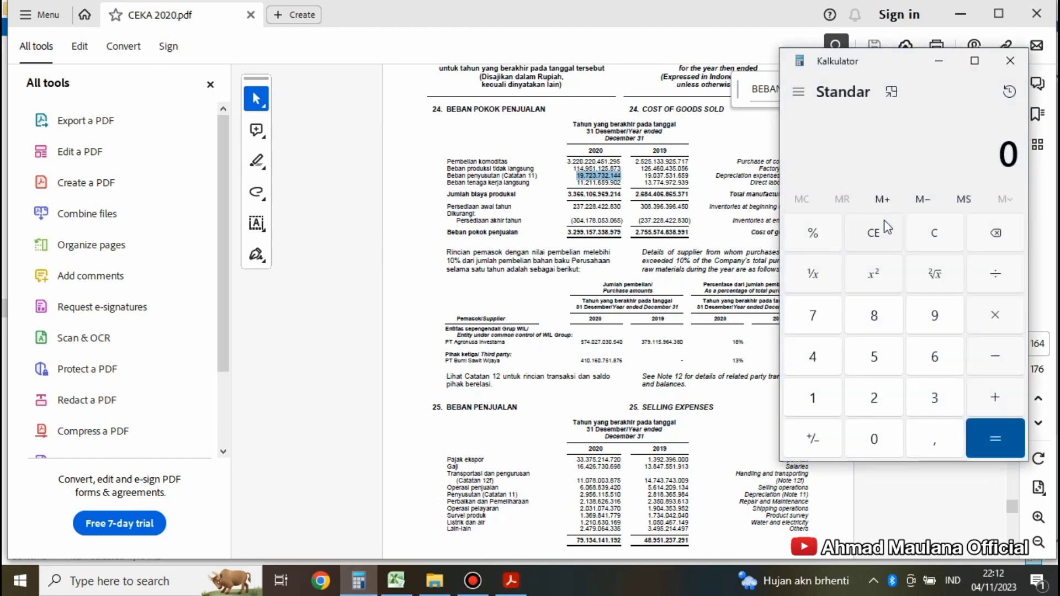
{"action": "key", "text": "ctrl+v"}
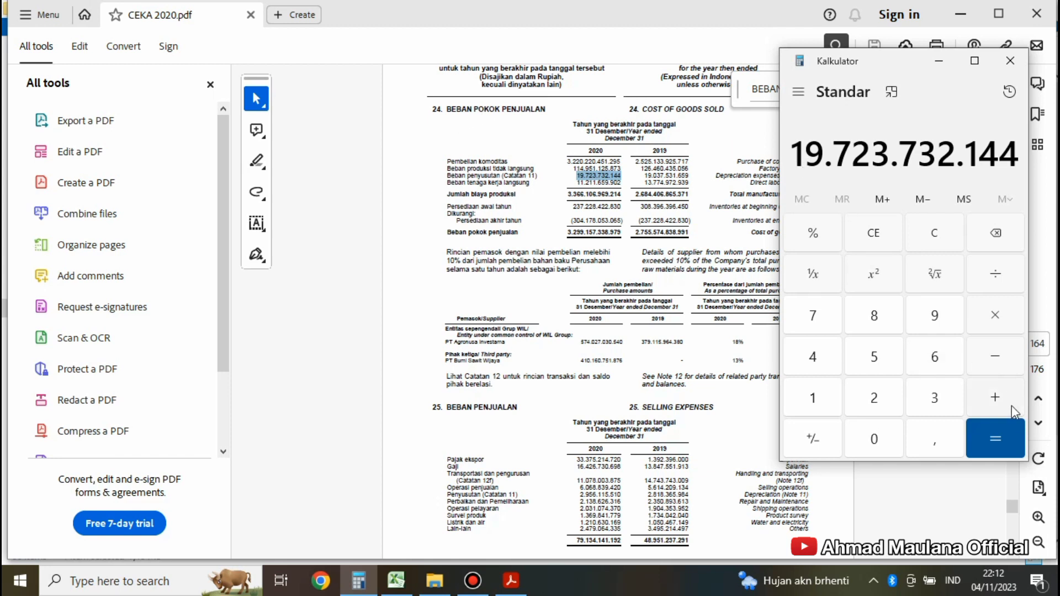
{"action": "left_click", "coordinate": [996, 402]}
- Take the 2020 Penyusutan figure, 2.956.115.510, from note 25, Beban Penjualan, and add it to the running sum in Calculator
{"action": "left_click_drag", "start_coordinate": [448, 496], "coordinate": [619, 495]}
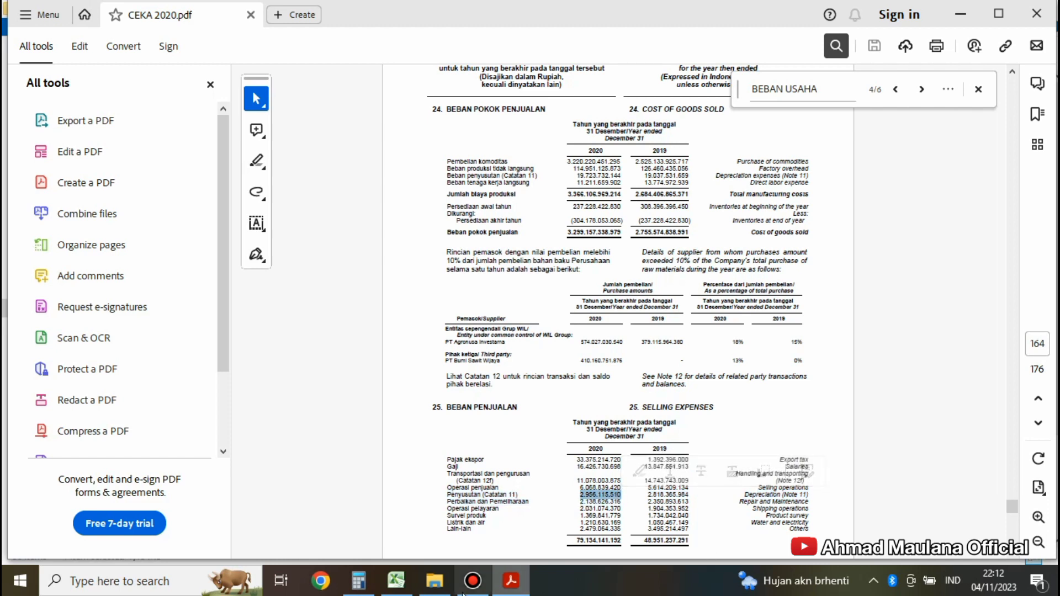
{"action": "left_click", "coordinate": [359, 580]}
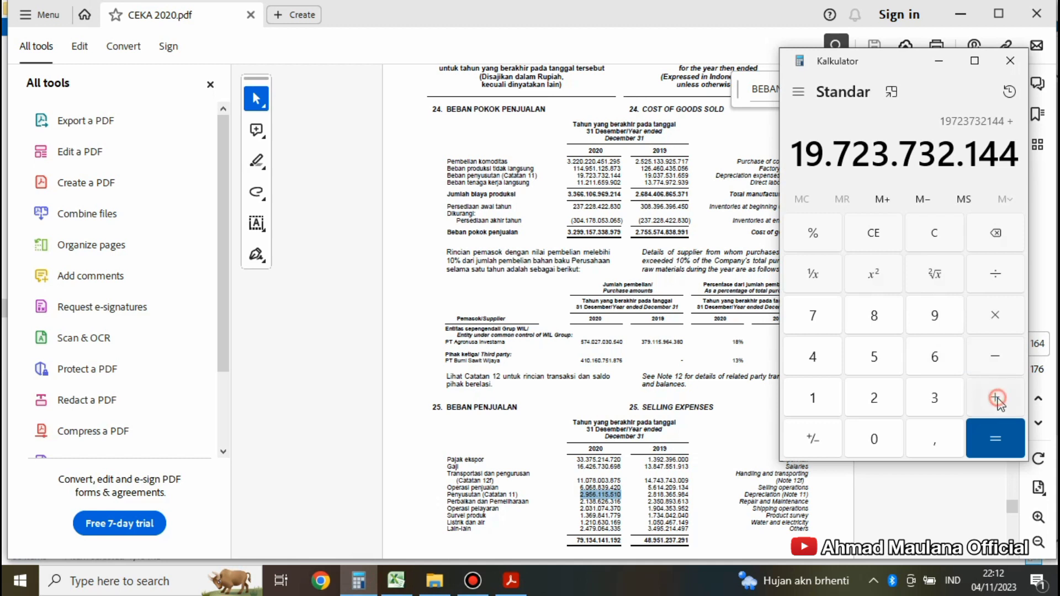
{"action": "type", "text": "2.956.115.510"}
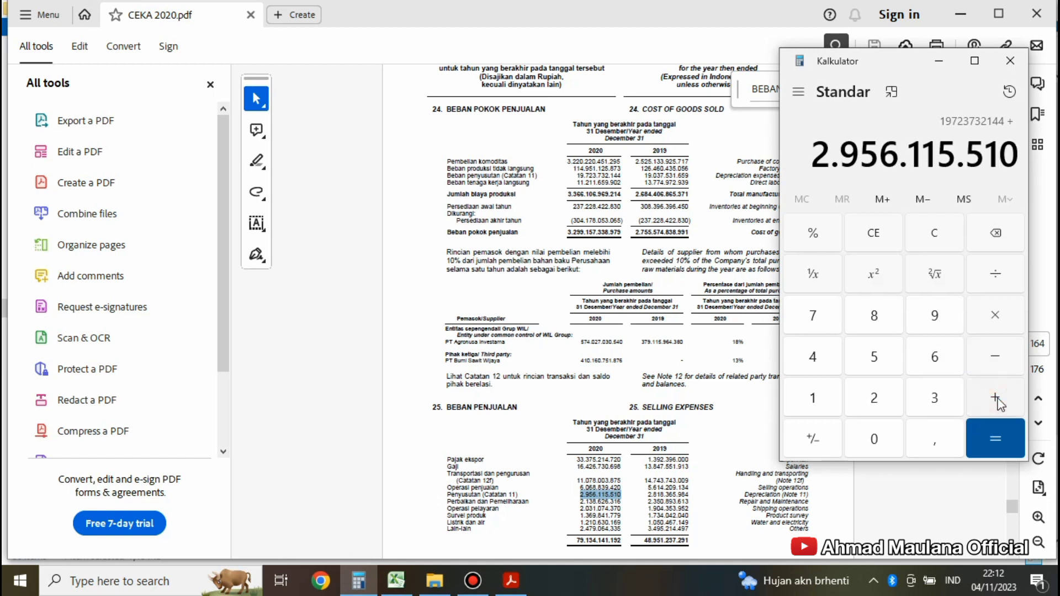
{"action": "left_click", "coordinate": [995, 398]}
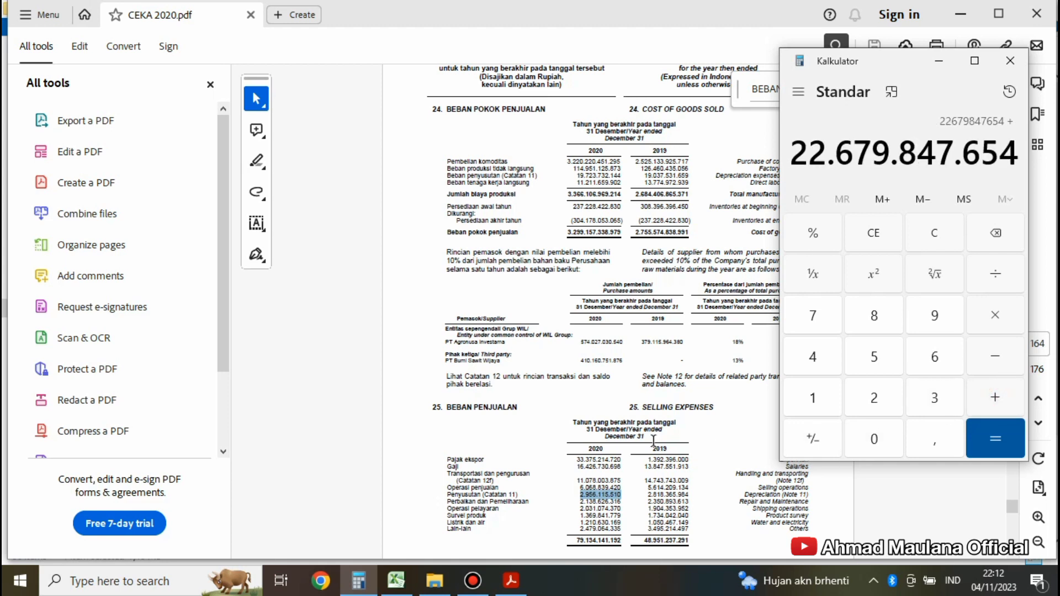
- Copy the 2020 Penyusutan figure, 1.798.380.979, from note 26, Beban Umum dan Administrasi, in CEKA 2020.pdf
{"action": "scroll", "coordinate": [531, 450], "scroll_direction": "down", "scroll_amount": 1}
{"action": "scroll", "coordinate": [509, 431], "scroll_direction": "down", "scroll_amount": 6}
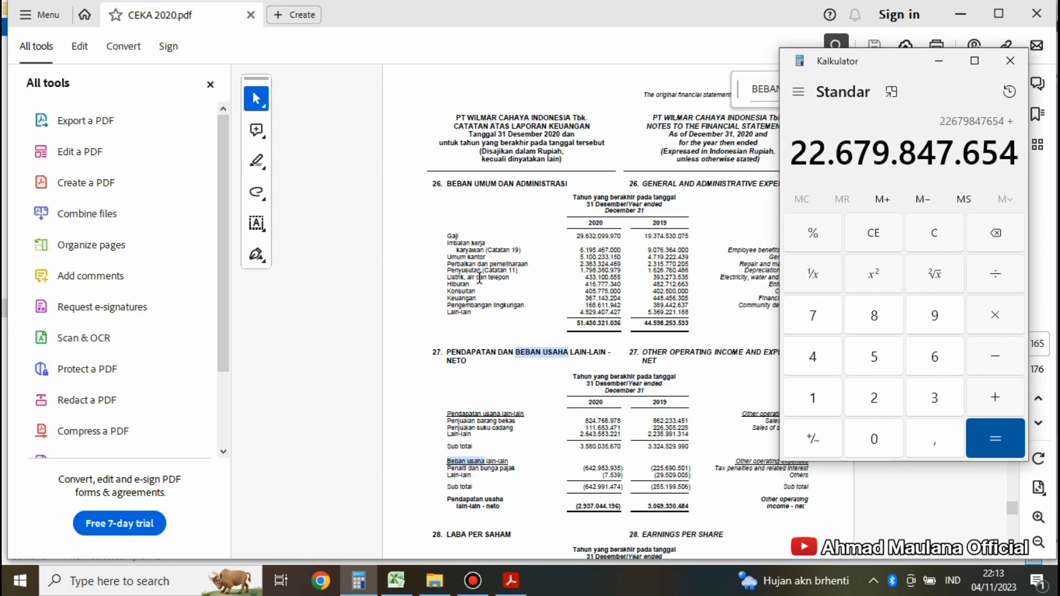
{"action": "left_click", "coordinate": [445, 270]}
{"action": "mouse_move", "coordinate": [445, 270]}
{"action": "left_mouse_down"}
{"action": "mouse_move", "coordinate": [478, 271]}
{"action": "mouse_move", "coordinate": [434, 270]}
{"action": "left_mouse_up"}
{"action": "triple_click", "coordinate": [446, 271]}
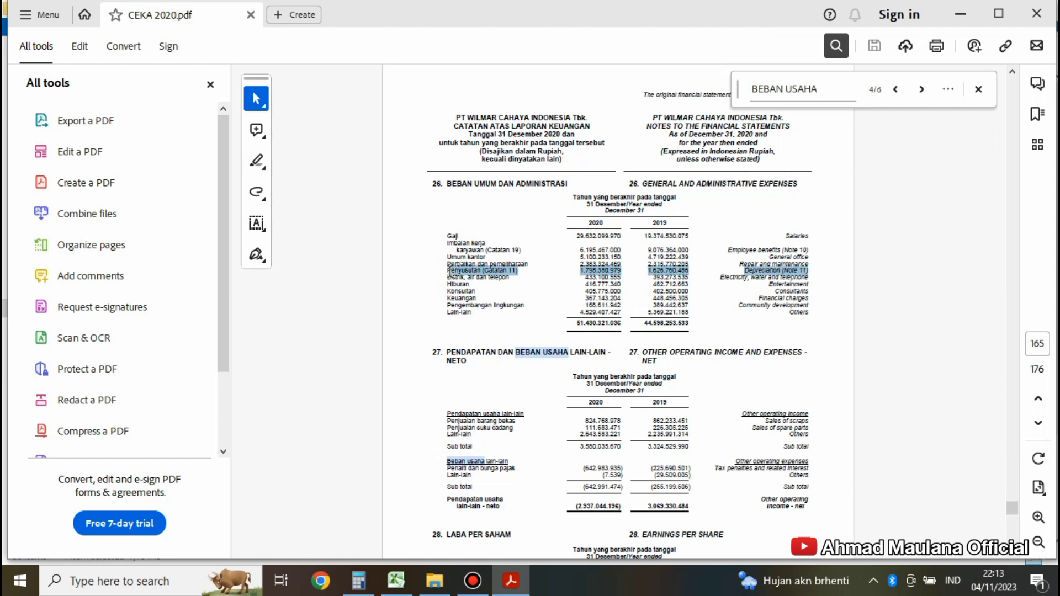
{"action": "left_click", "coordinate": [585, 272]}
{"action": "left_click_drag", "start_coordinate": [582, 271], "coordinate": [624, 270]}
{"action": "key", "text": "ctrl+c"}
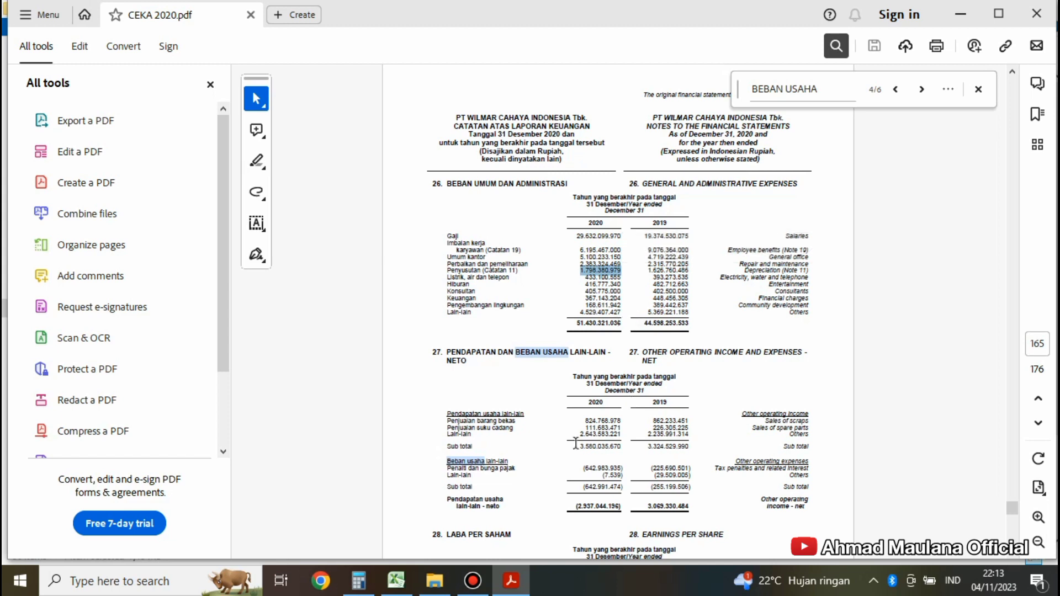
- Return to Calculator and add the copied 1.798.380.979 to the running depreciation sum
{"action": "scroll", "coordinate": [578, 431], "scroll_direction": "up", "scroll_amount": 5}
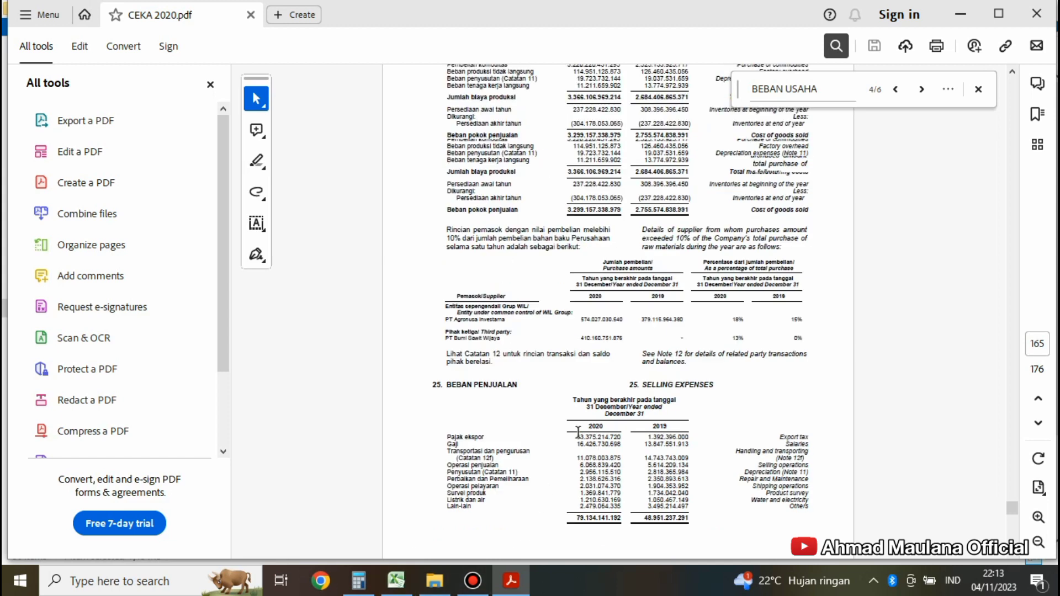
{"action": "scroll", "coordinate": [578, 431], "scroll_direction": "down", "scroll_amount": 5}
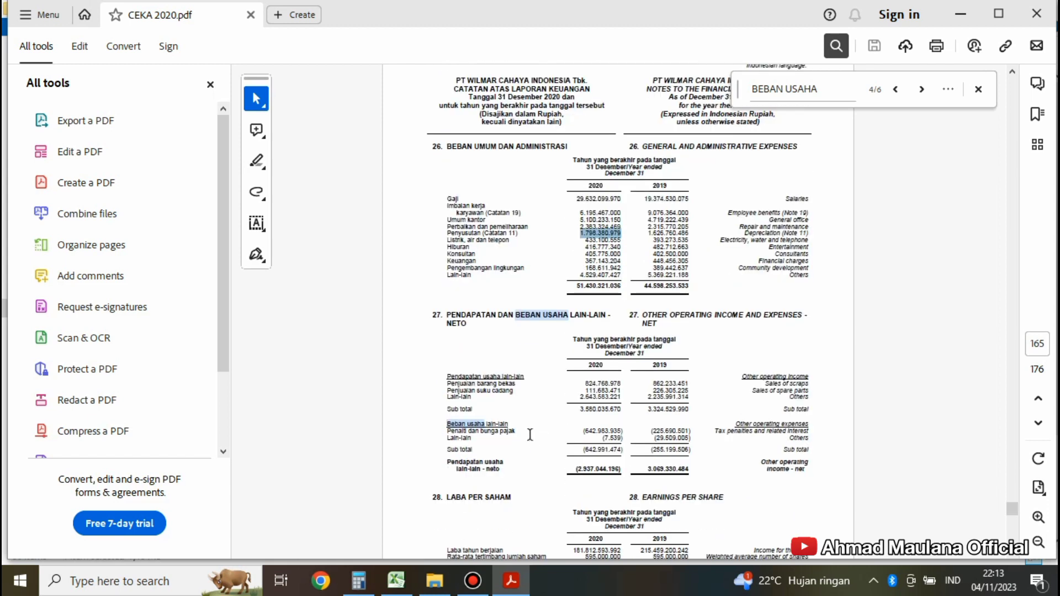
{"action": "left_click", "coordinate": [368, 589]}
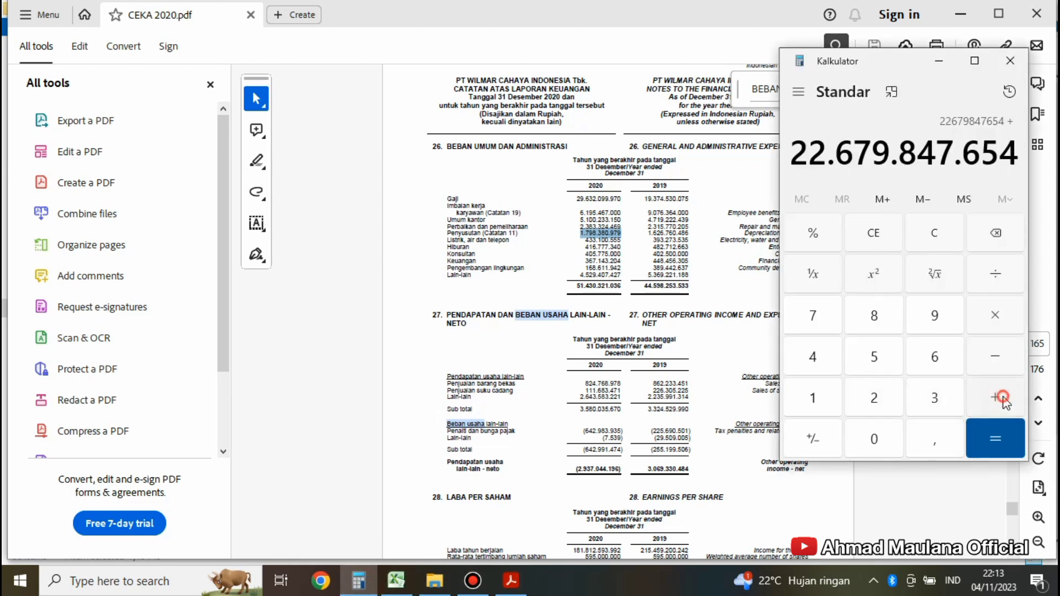
{"action": "key", "text": "ctrl+v"}
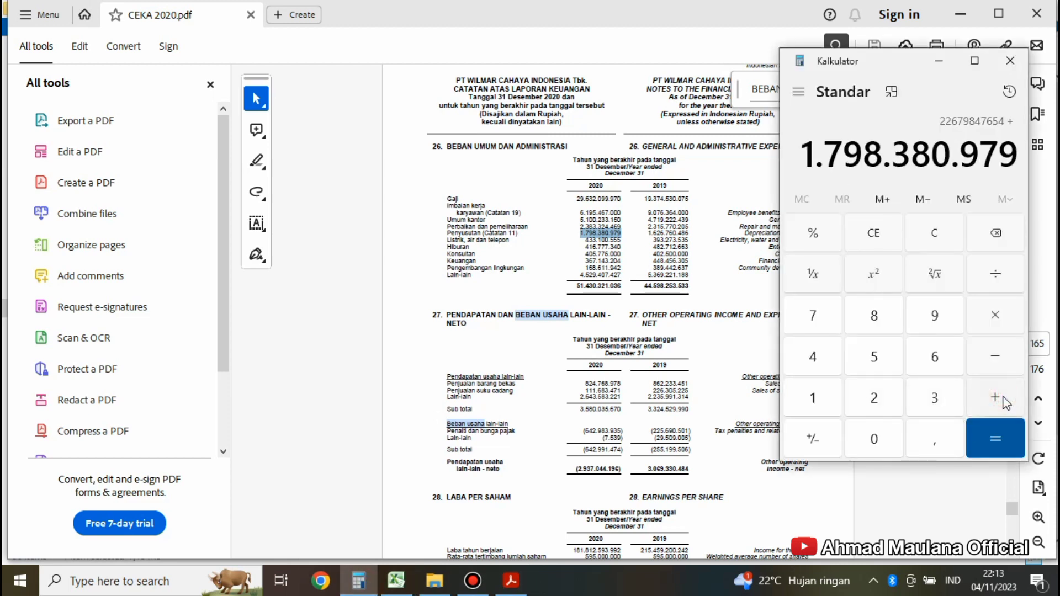
{"action": "left_click", "coordinate": [1003, 399]}
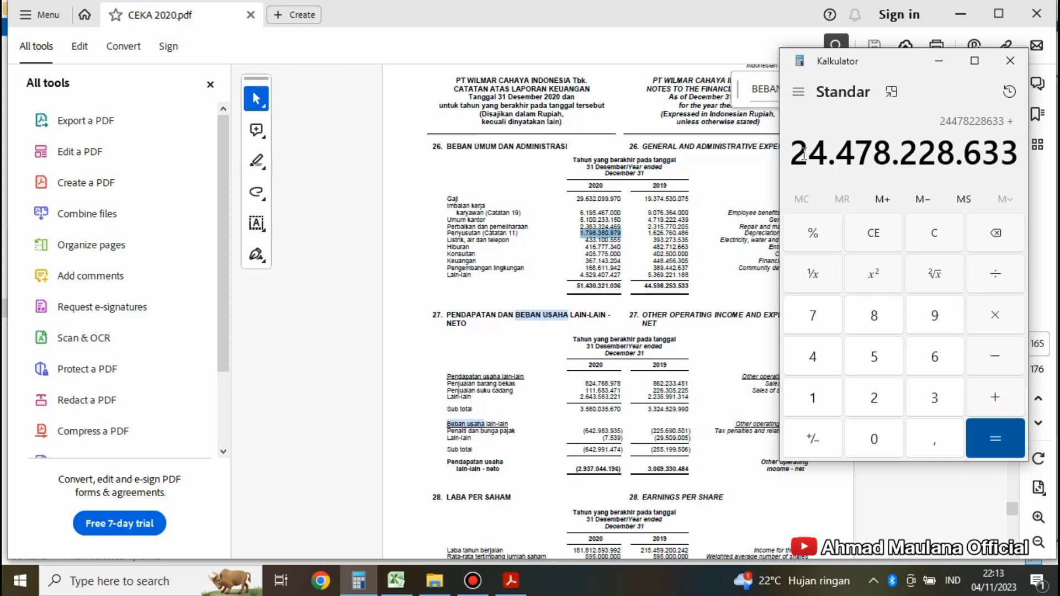
- Copy the depreciation total 24.478.228.633 from Calculator and paste it into Excel cell D9 under Depresiasi + Amortisasi
{"action": "left_click_drag", "start_coordinate": [793, 151], "coordinate": [1014, 154]}
{"action": "key", "text": "ctrl+c"}
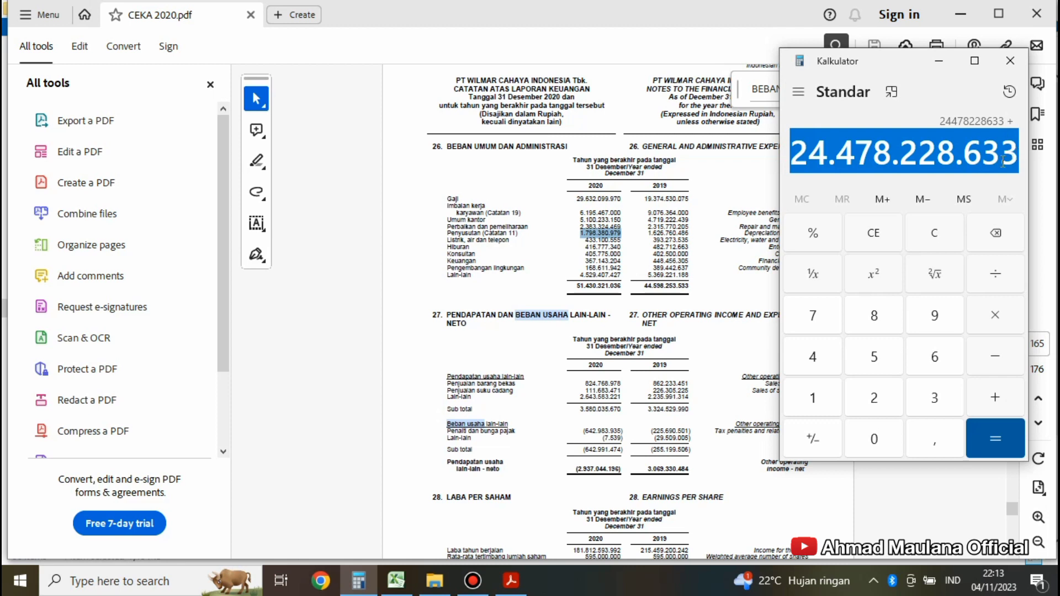
{"action": "left_click", "coordinate": [408, 589]}
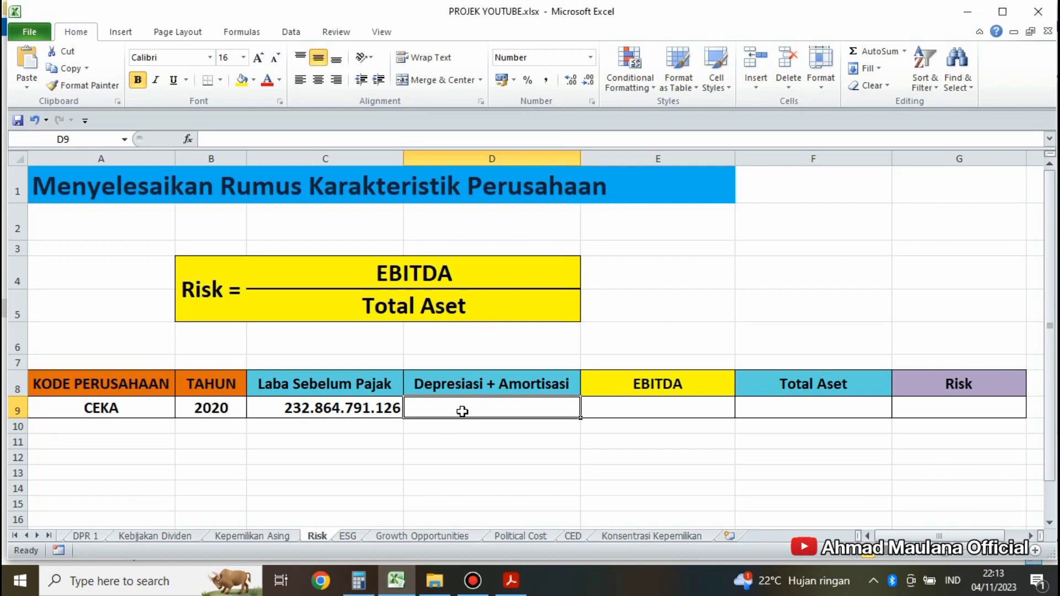
{"action": "double_click", "coordinate": [463, 411]}
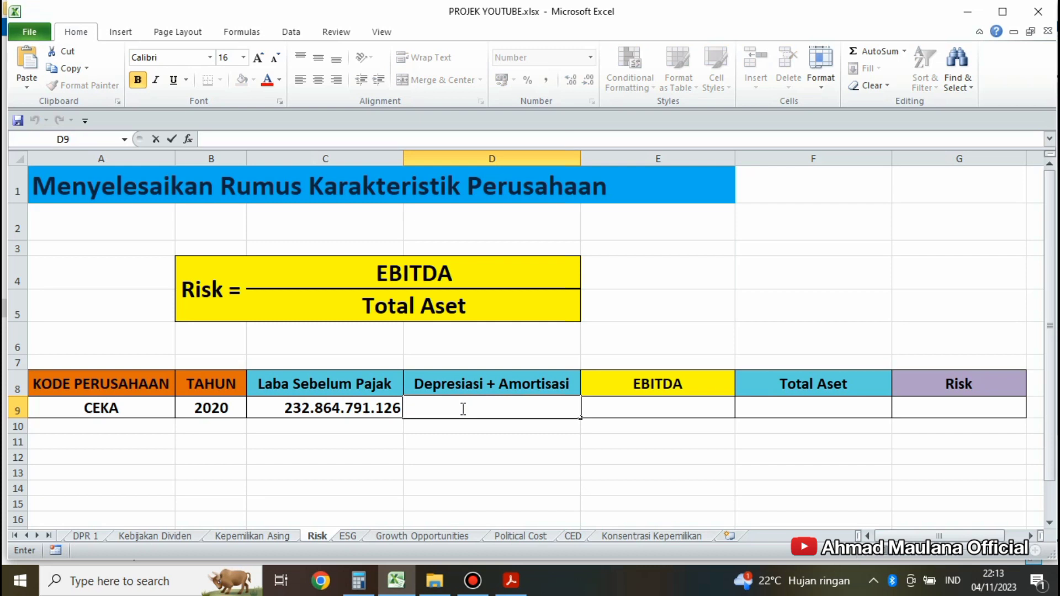
{"action": "key", "text": "ctrl+v"}
{"action": "left_click", "coordinate": [538, 442]}
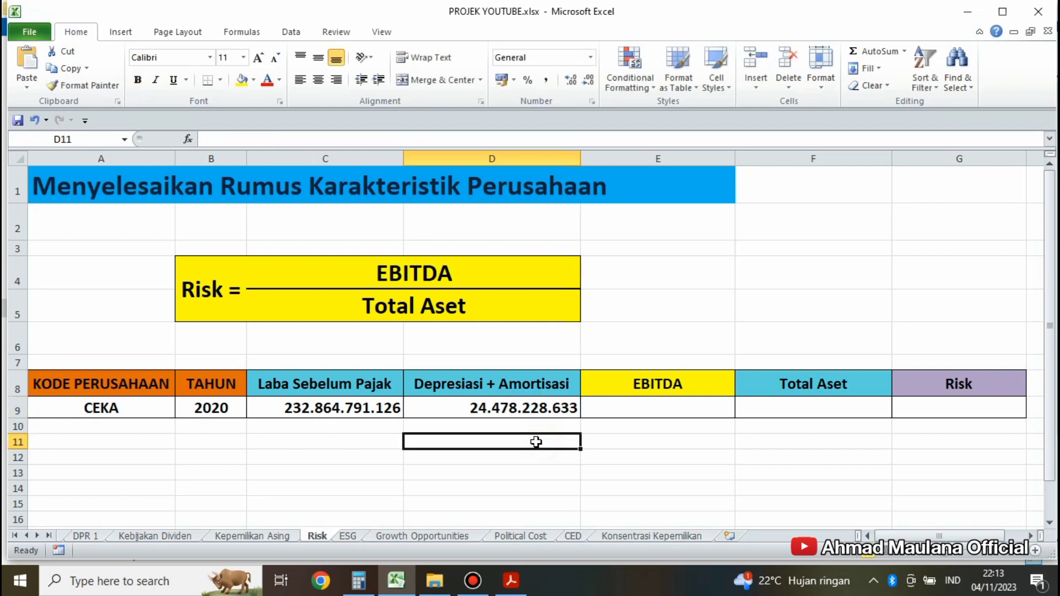
{"action": "left_click", "coordinate": [510, 410]}
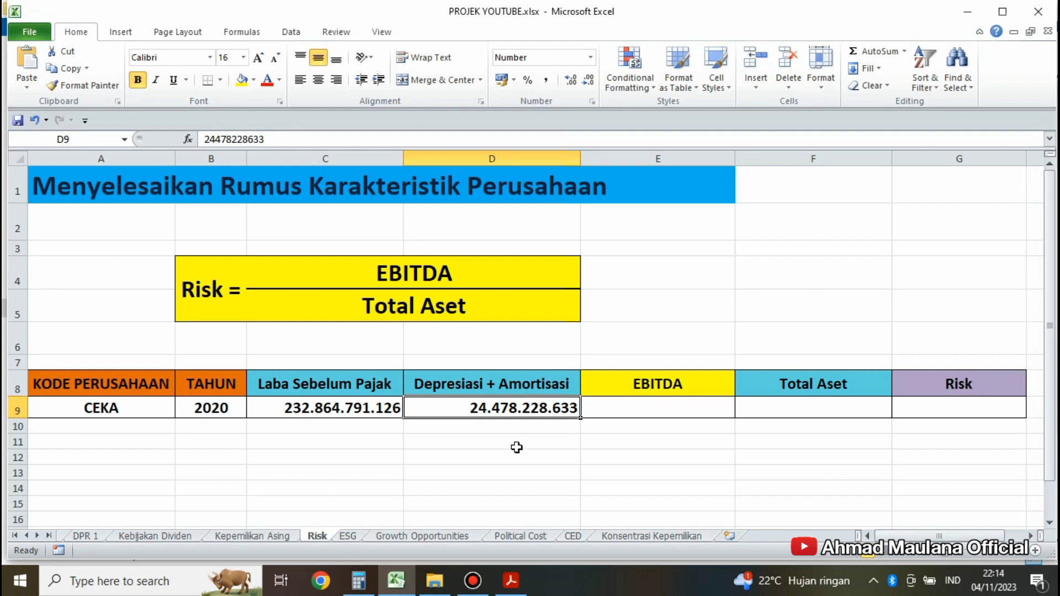
- Recheck the expense notes on page 165 of CEKA 2020.pdf in Adobe Acrobat, then return to the Excel workbook
{"action": "left_click", "coordinate": [510, 580]}
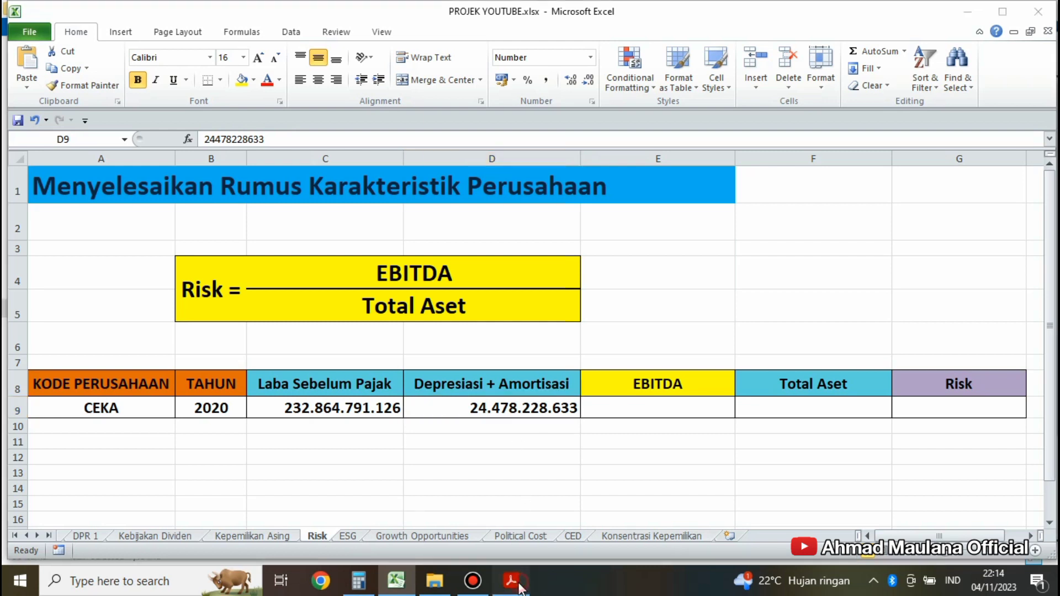
{"action": "scroll", "coordinate": [534, 475], "scroll_direction": "up", "scroll_amount": 1}
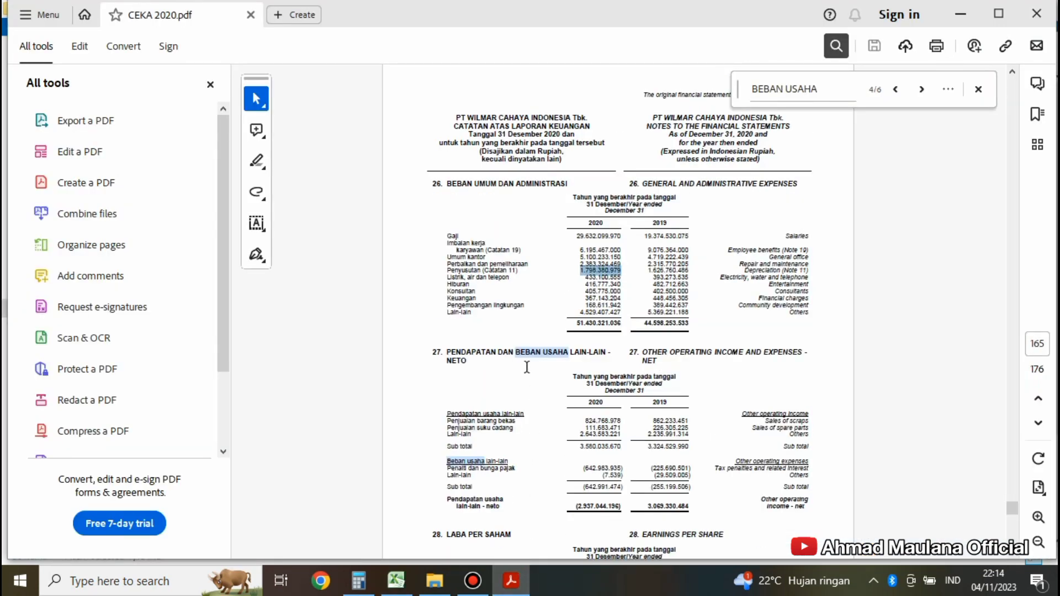
{"action": "left_click", "coordinate": [402, 585]}
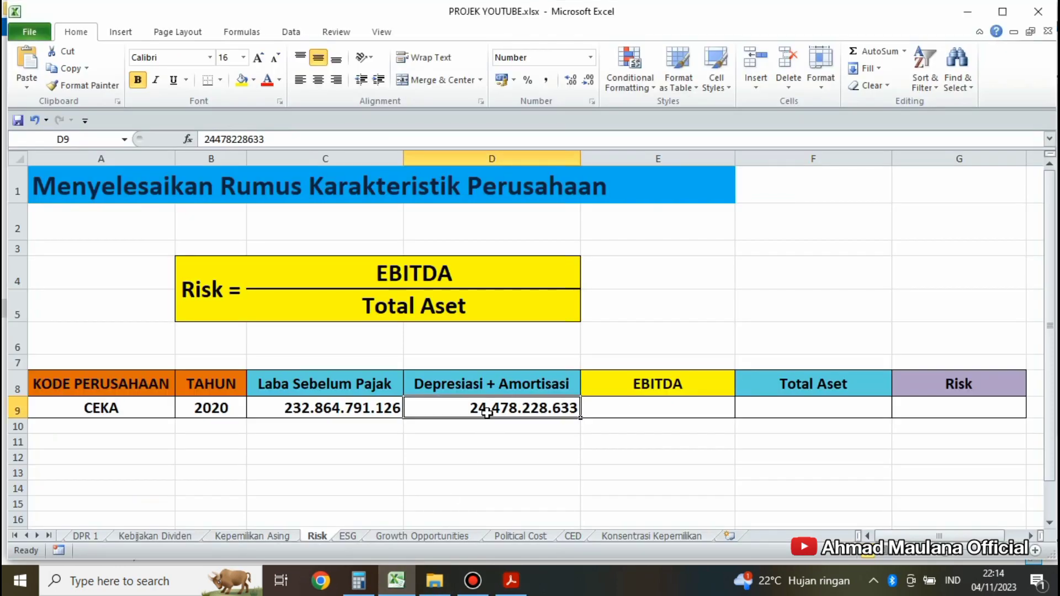
- Calculate EBITDA in cell E9 with the formula =C9+D9, adding Laba Sebelum Pajak and Depresiasi + Amortisasi
{"action": "left_click", "coordinate": [614, 412]}
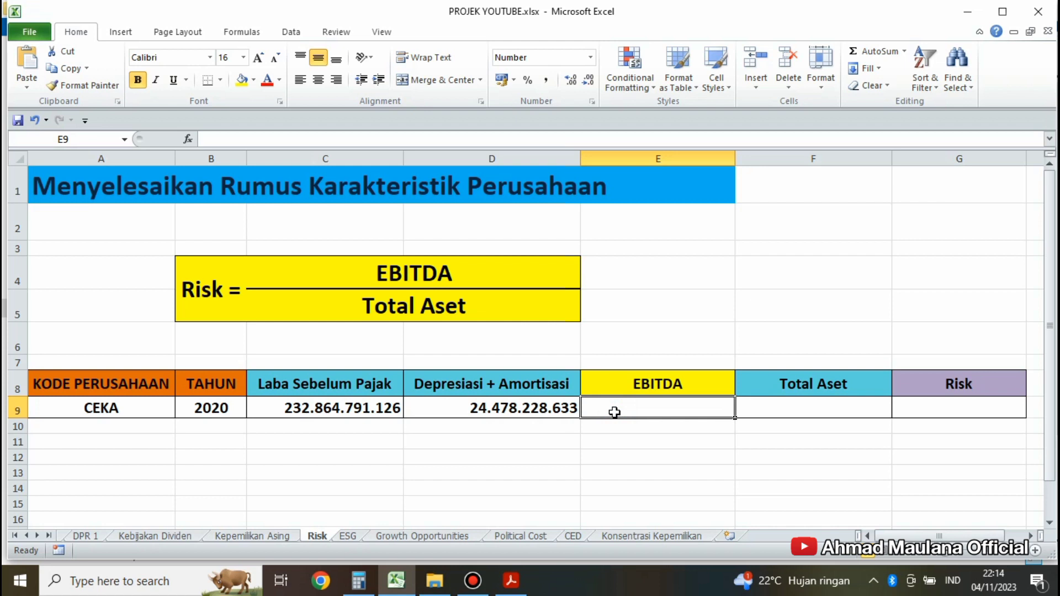
{"action": "type", "text": "="}
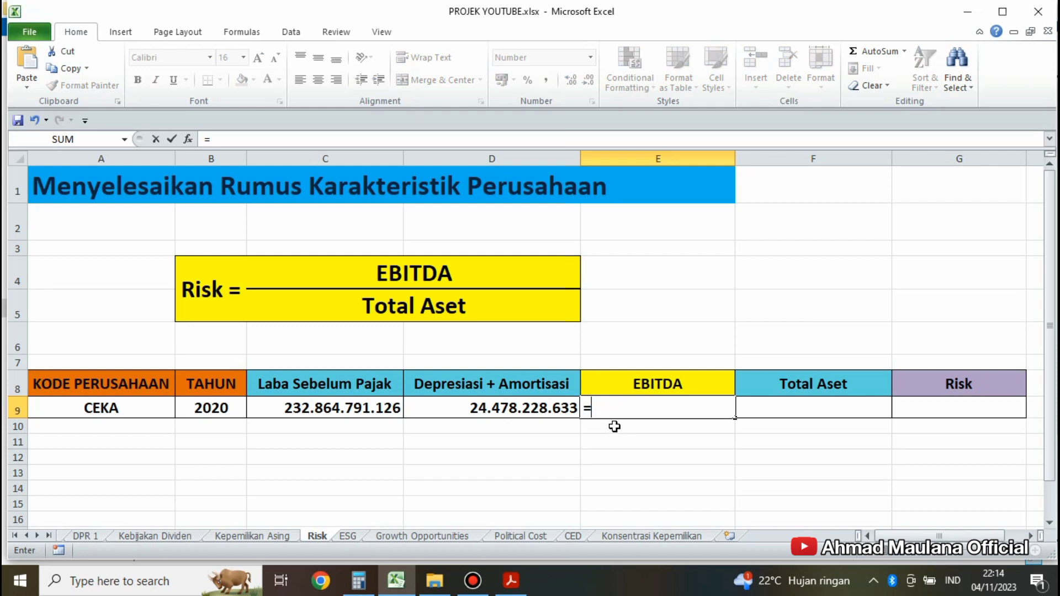
{"action": "left_click", "coordinate": [357, 406]}
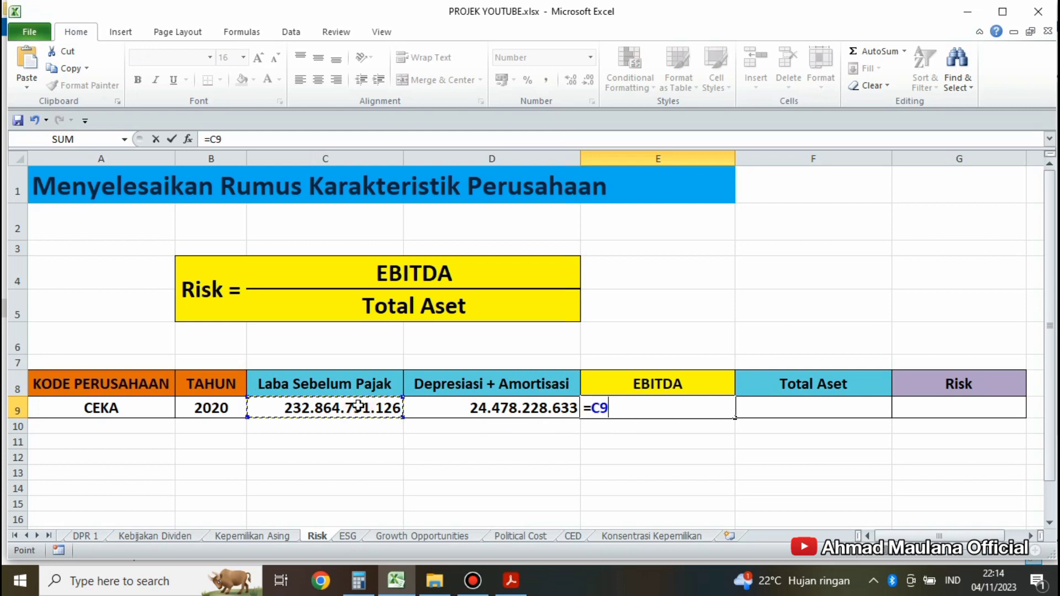
{"action": "type", "text": "+"}
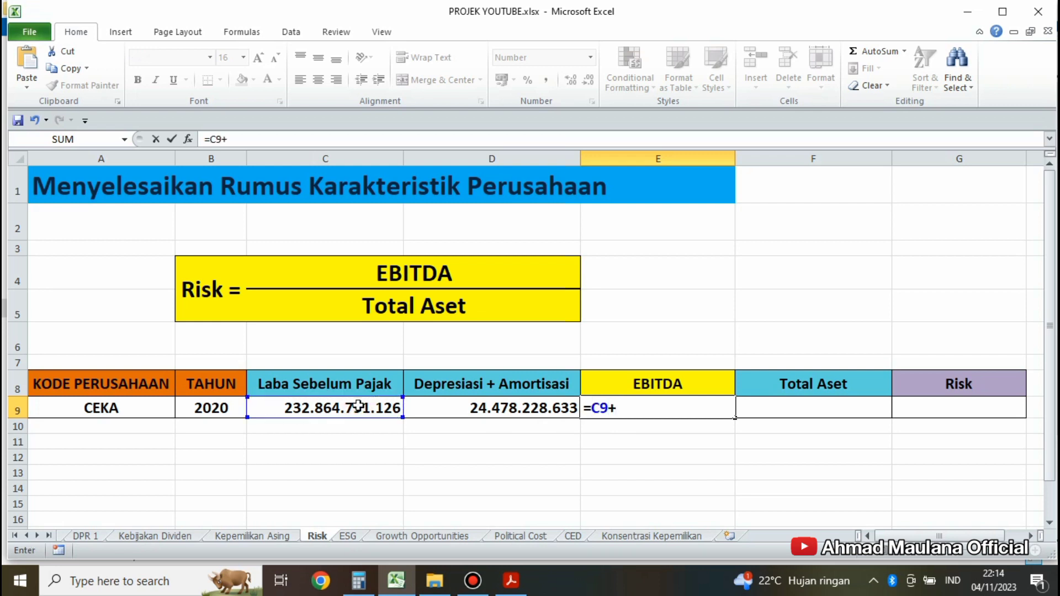
{"action": "left_click", "coordinate": [460, 410]}
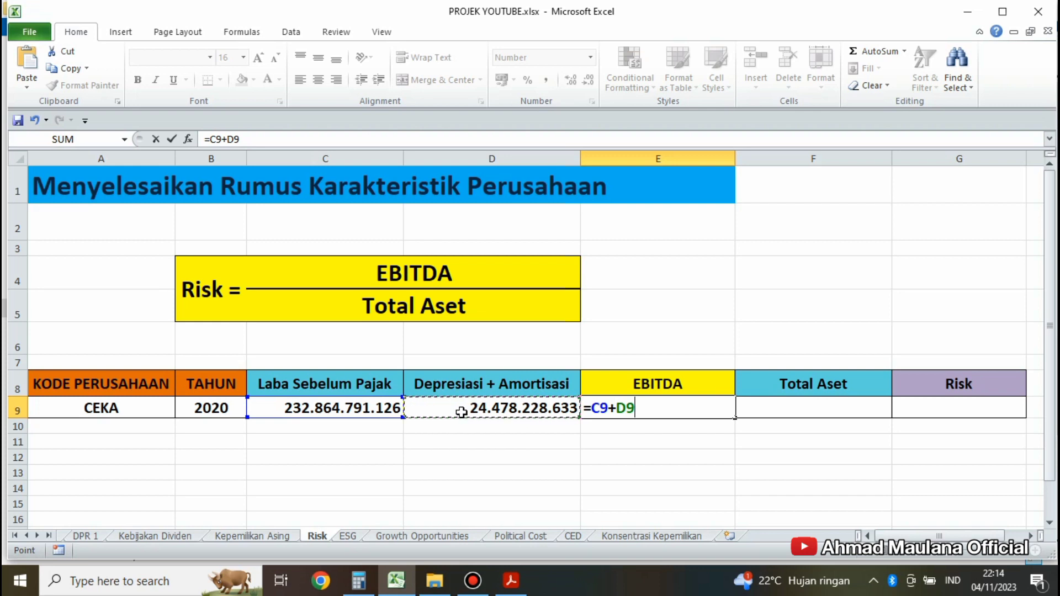
{"action": "key", "text": "Return"}
- Apply the comma number style to the EBITDA value in E9 and resize column E to fit it closely
{"action": "left_click", "coordinate": [623, 413]}
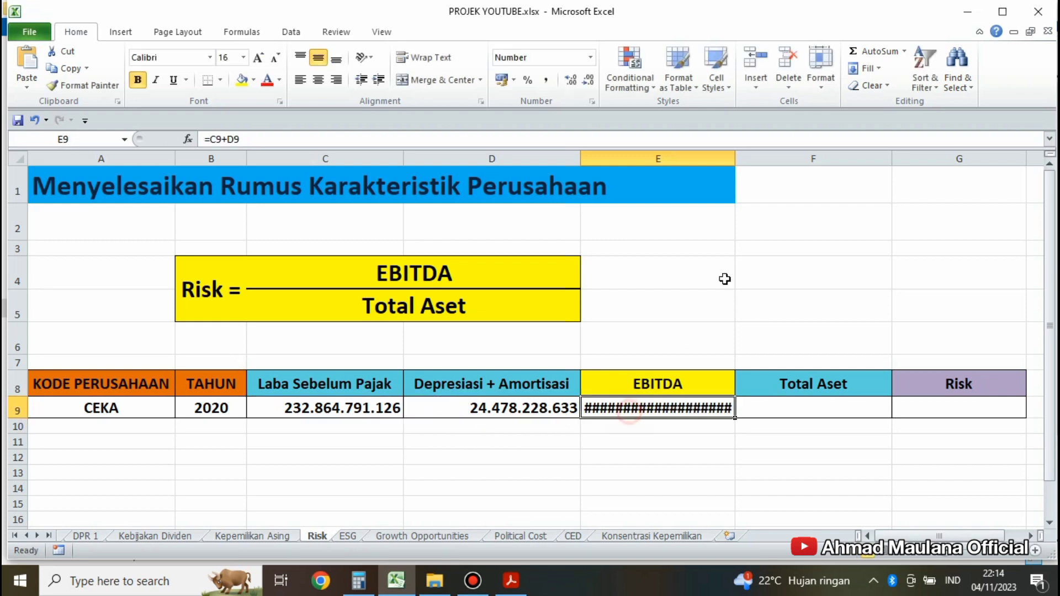
{"action": "left_click_drag", "start_coordinate": [736, 159], "coordinate": [786, 159]}
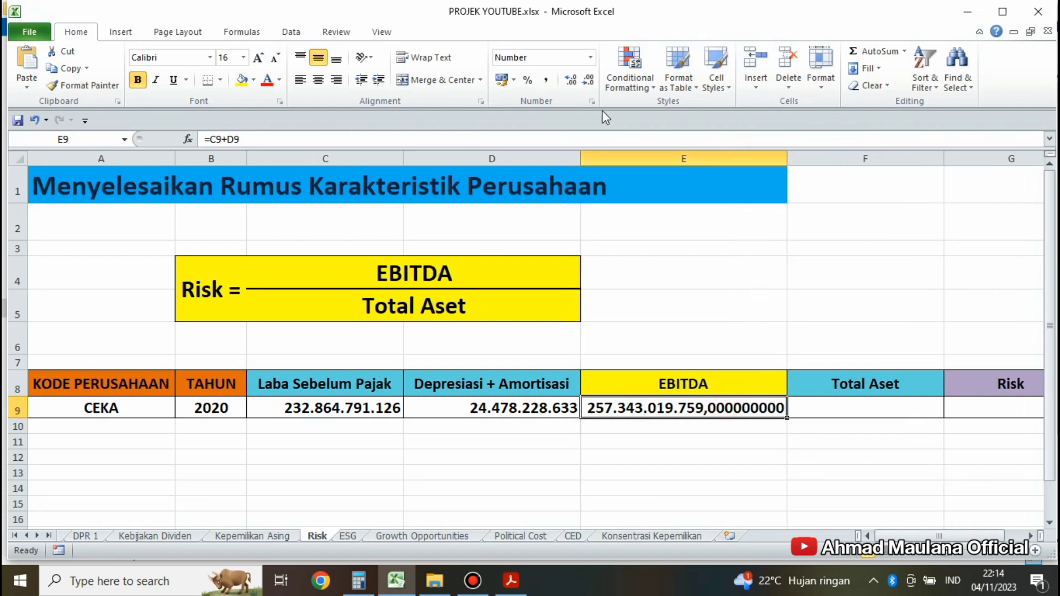
{"action": "left_click", "coordinate": [546, 79]}
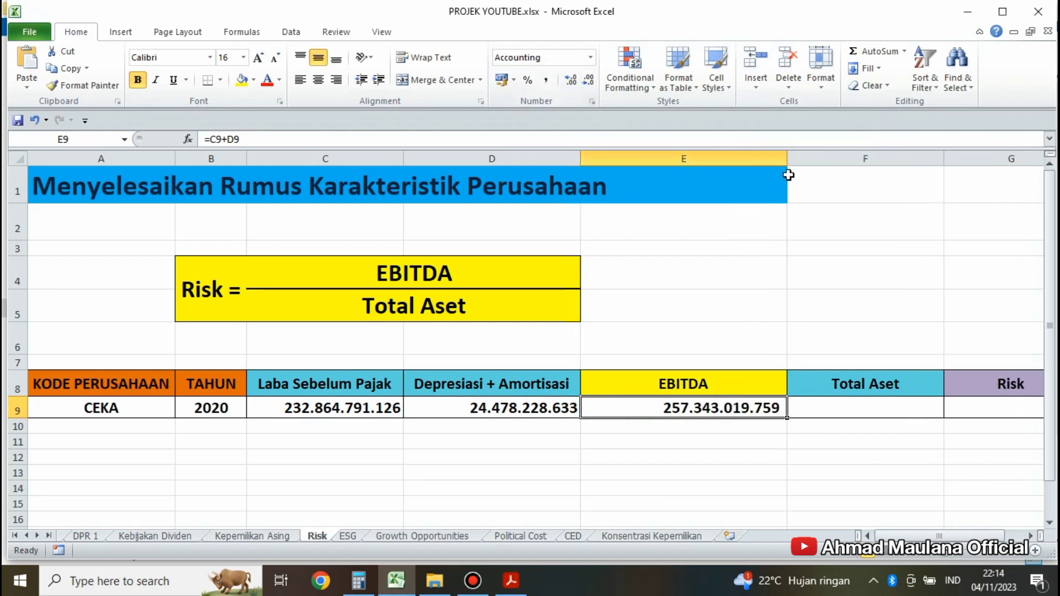
{"action": "left_click_drag", "start_coordinate": [786, 159], "coordinate": [754, 164]}
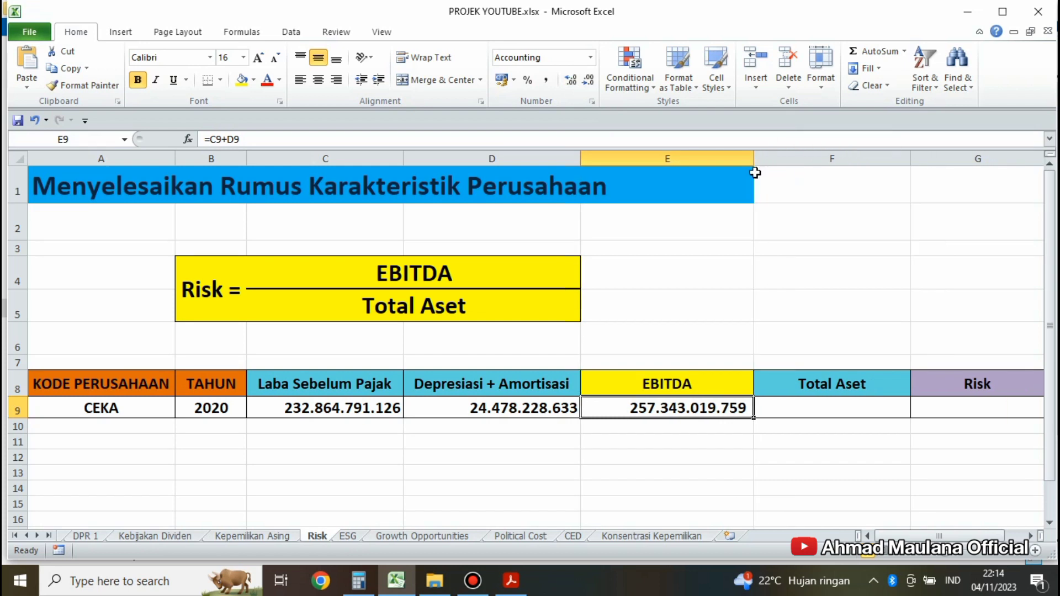
{"action": "left_click", "coordinate": [652, 409]}
{"action": "left_click_drag", "start_coordinate": [753, 162], "coordinate": [721, 160]}
- Switch to CEKA 2020.pdf in Adobe Acrobat and go to the statement of financial position (Laporan Posisi Keuangan) on page 85
{"action": "left_click_drag", "start_coordinate": [938, 536], "coordinate": [956, 536]}
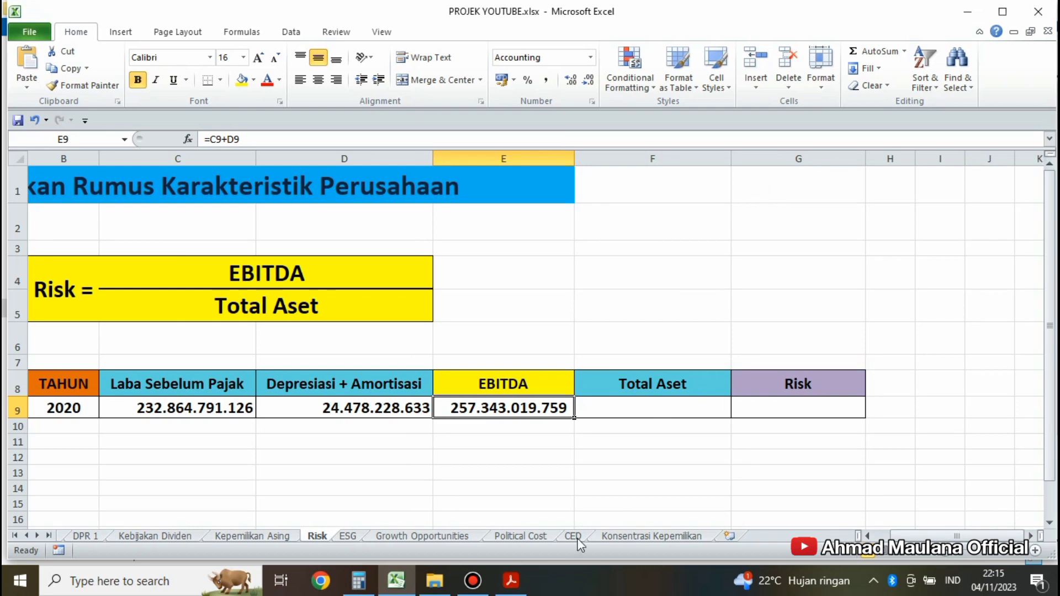
{"action": "mouse_move", "coordinate": [525, 576]}
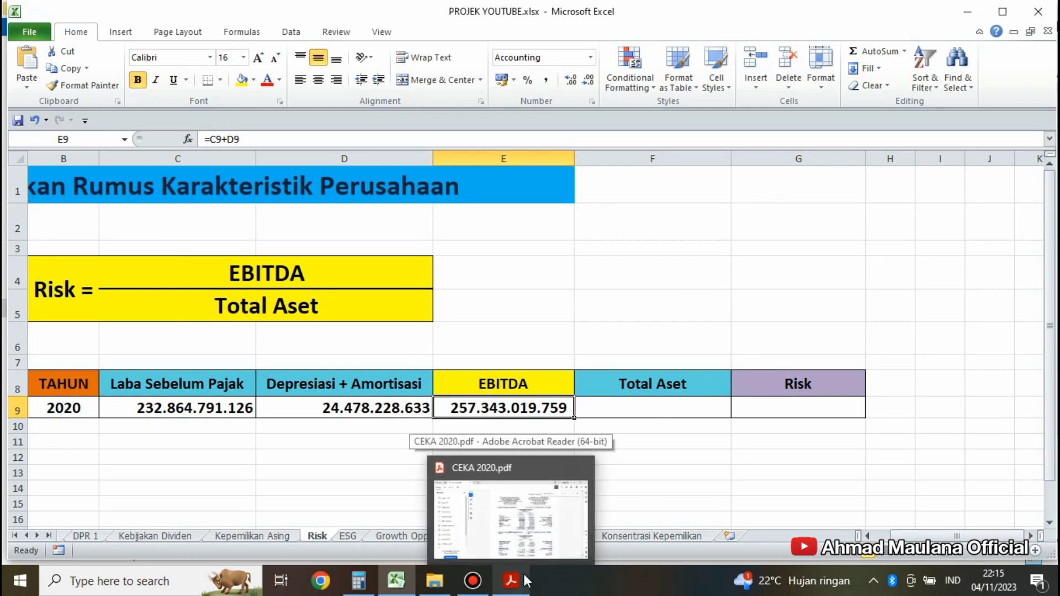
{"action": "left_click", "coordinate": [524, 579]}
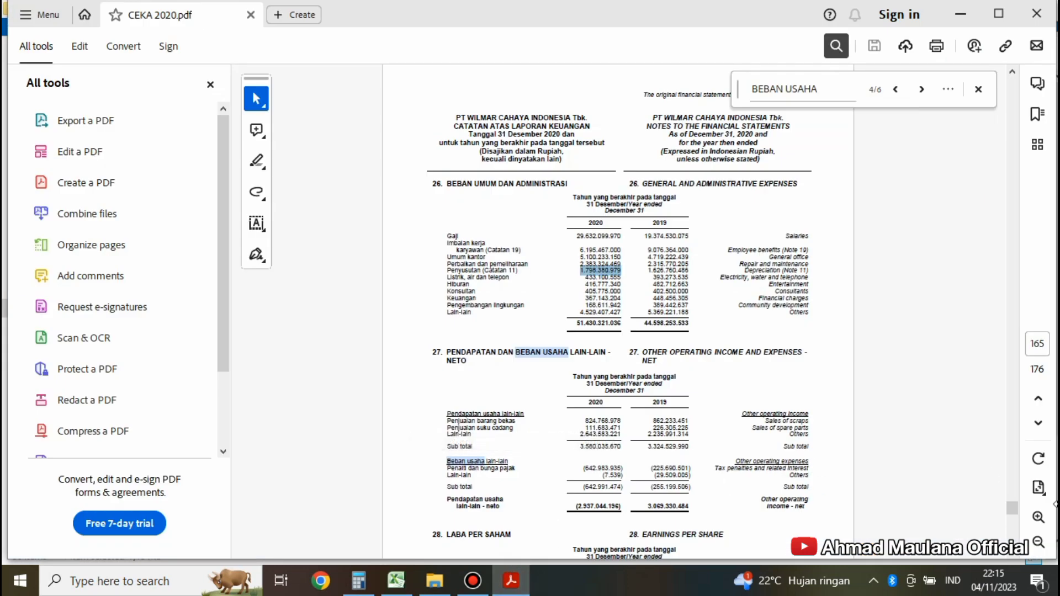
{"action": "left_click_drag", "start_coordinate": [1012, 509], "coordinate": [1013, 354]}
{"action": "left_click_drag", "start_coordinate": [1013, 344], "coordinate": [1018, 308]}
{"action": "scroll", "coordinate": [653, 403], "scroll_direction": "down", "scroll_amount": 15}
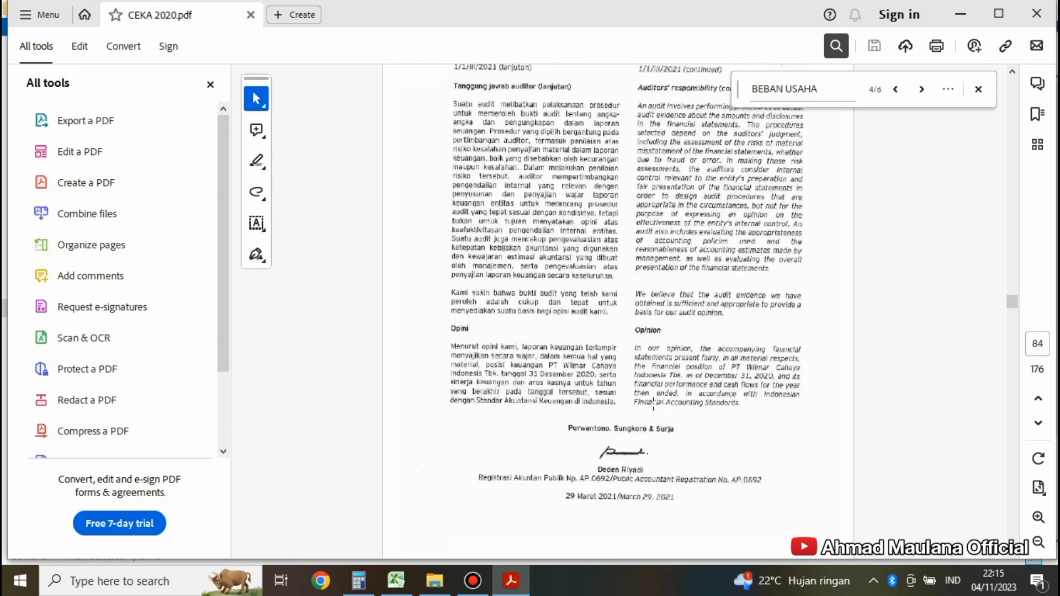
{"action": "scroll", "coordinate": [654, 404], "scroll_direction": "up", "scroll_amount": 1}
{"action": "scroll", "coordinate": [654, 404], "scroll_direction": "up", "scroll_amount": 5}
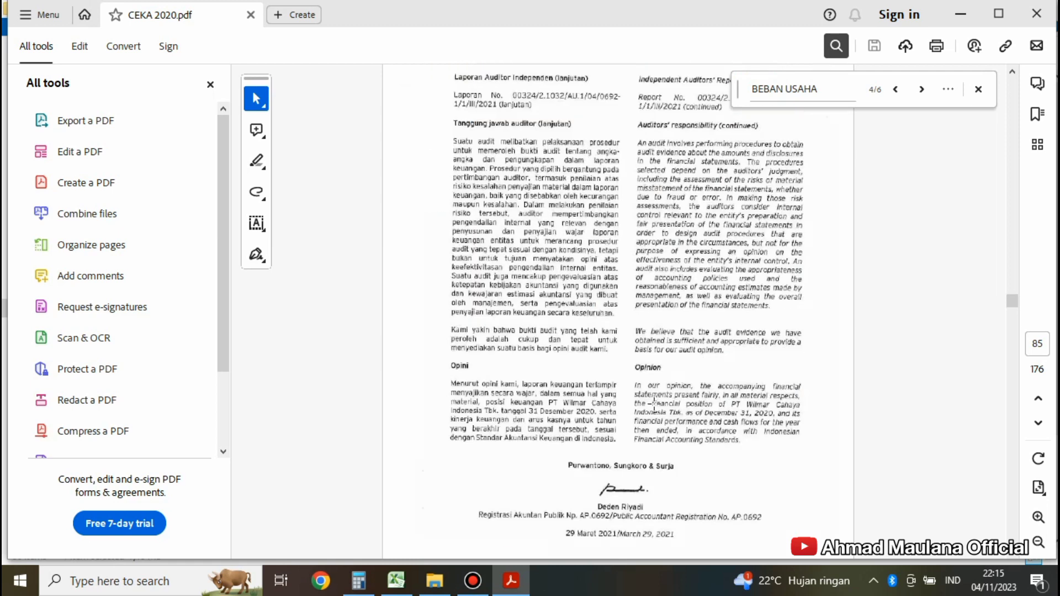
{"action": "scroll", "coordinate": [654, 404], "scroll_direction": "down", "scroll_amount": 5}
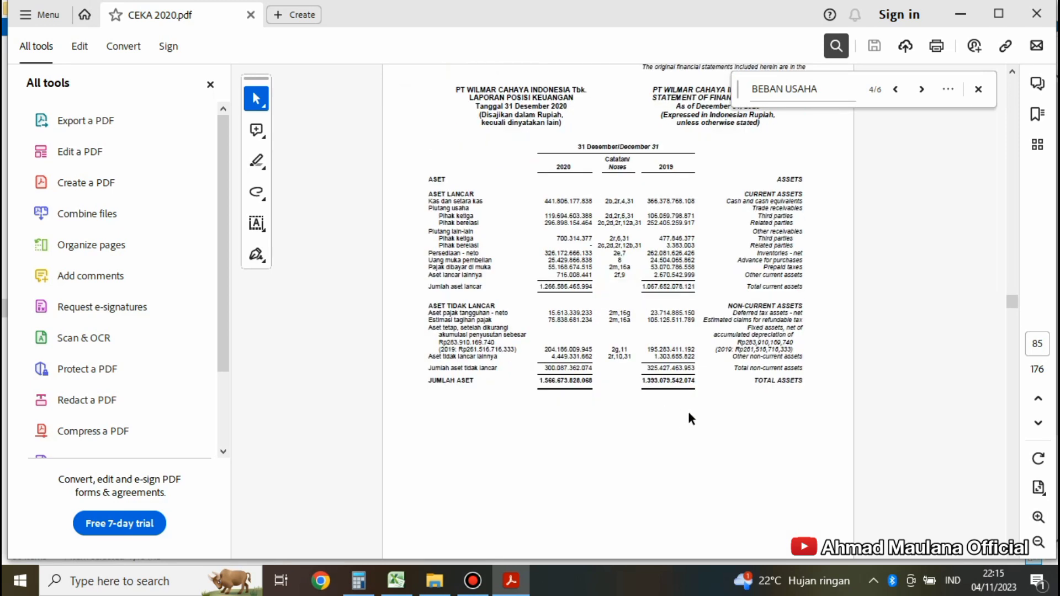
- Find the JUMLAH ASET row below the current and non-current assets and copy its 2020 figure, 1.566.673.828.068
{"action": "left_click_drag", "start_coordinate": [468, 101], "coordinate": [574, 99]}
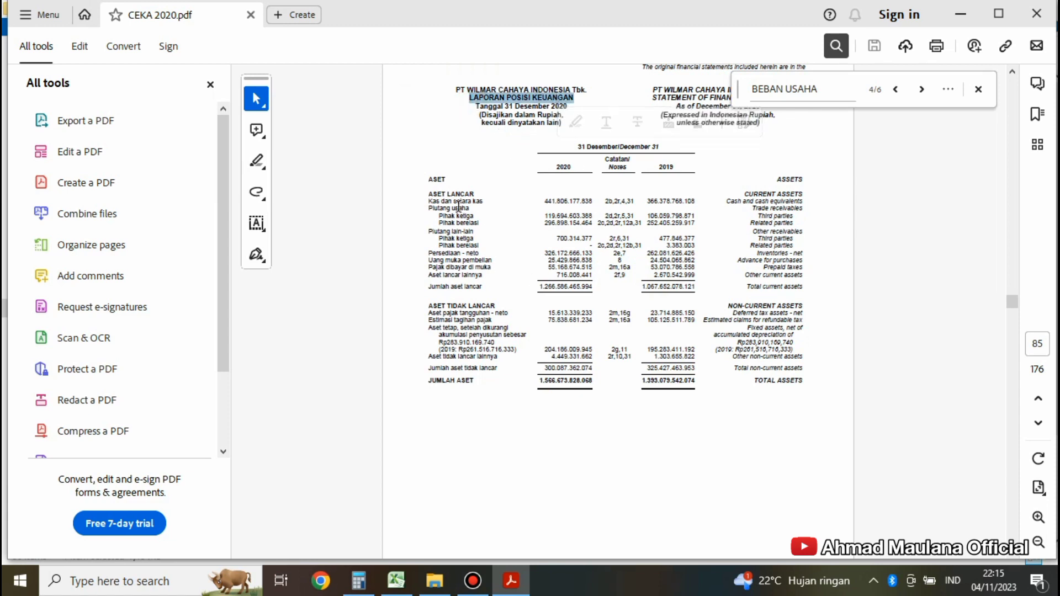
{"action": "left_click_drag", "start_coordinate": [425, 179], "coordinate": [475, 195]}
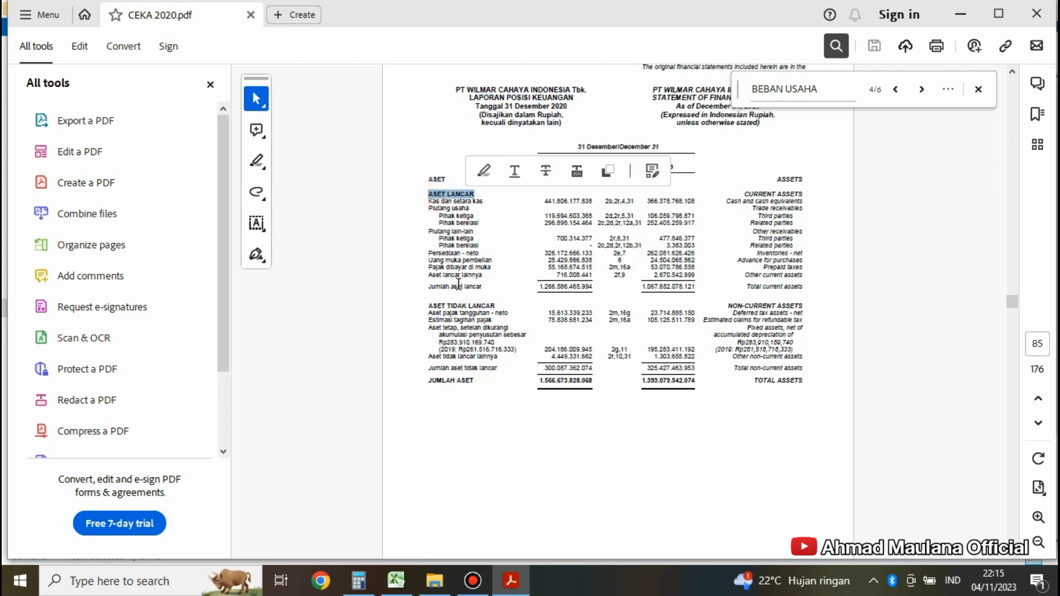
{"action": "left_click_drag", "start_coordinate": [430, 304], "coordinate": [495, 305]}
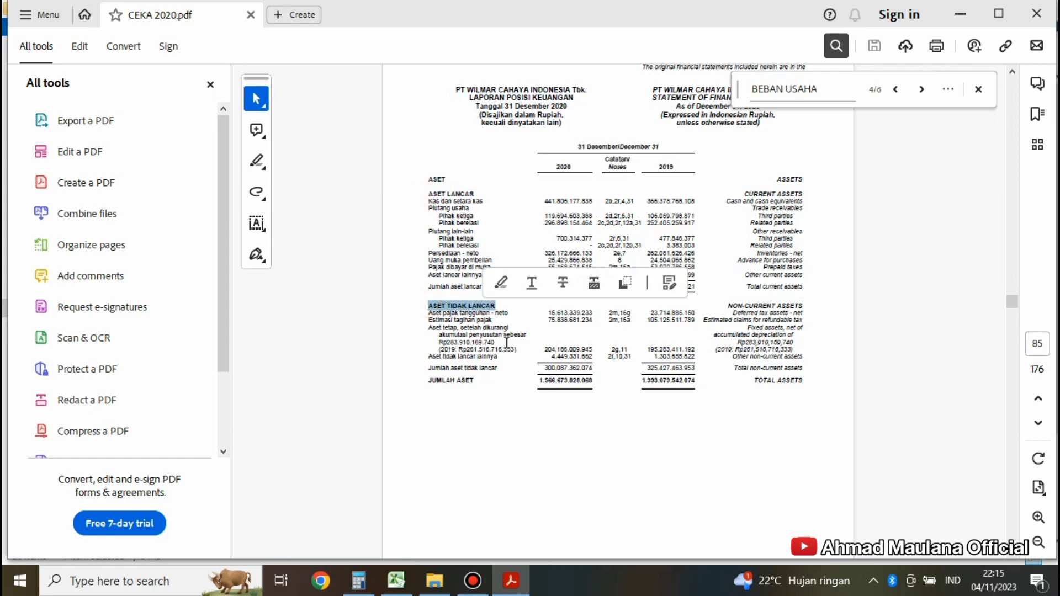
{"action": "left_click_drag", "start_coordinate": [428, 387], "coordinate": [468, 384]}
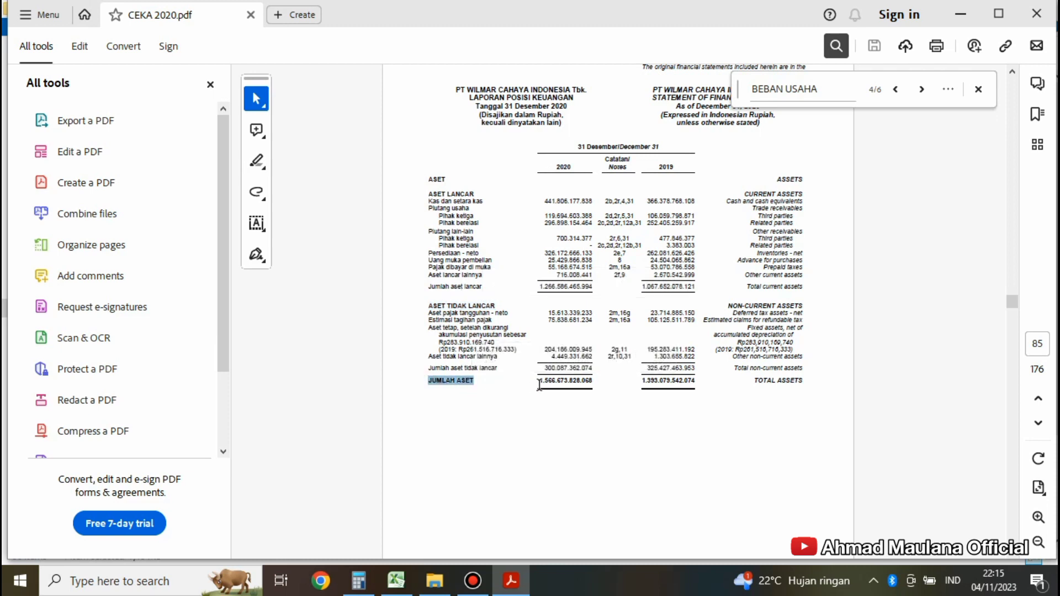
{"action": "left_click_drag", "start_coordinate": [539, 382], "coordinate": [591, 380]}
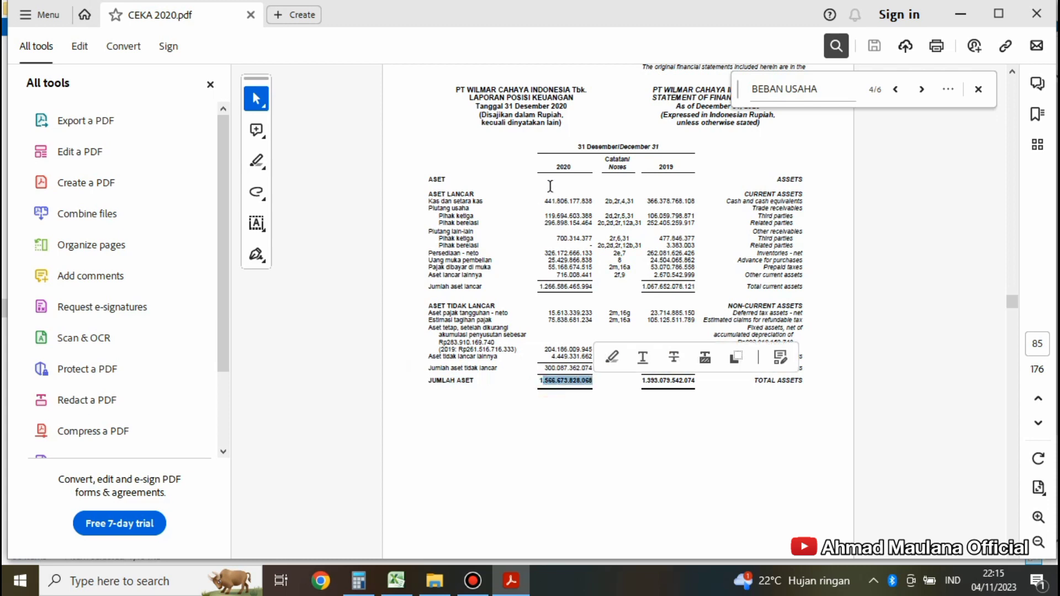
{"action": "double_click", "coordinate": [563, 167]}
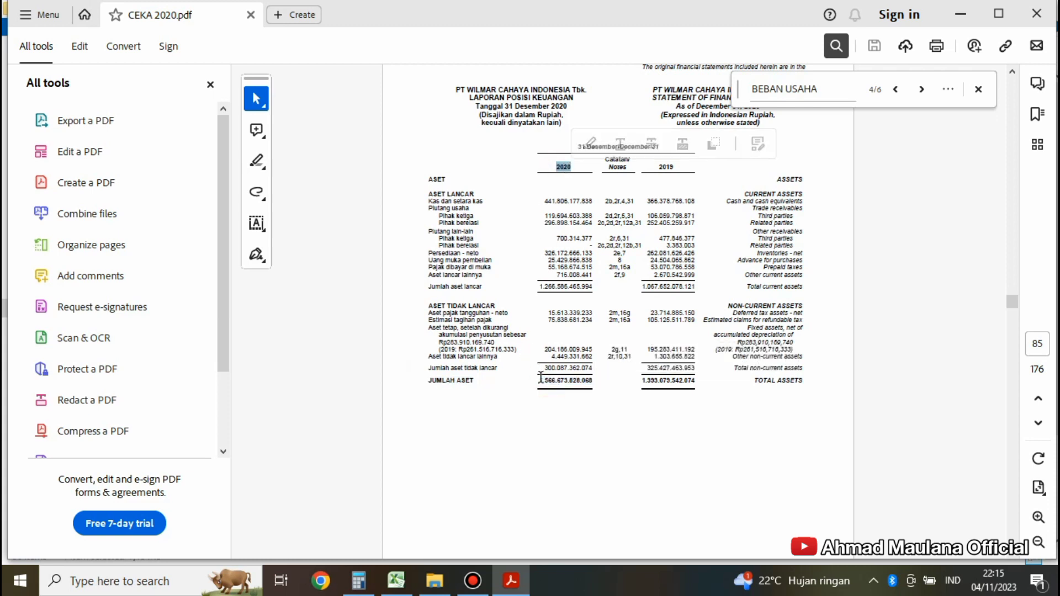
{"action": "left_click_drag", "start_coordinate": [539, 381], "coordinate": [595, 381]}
{"action": "key", "text": "ctrl+c"}
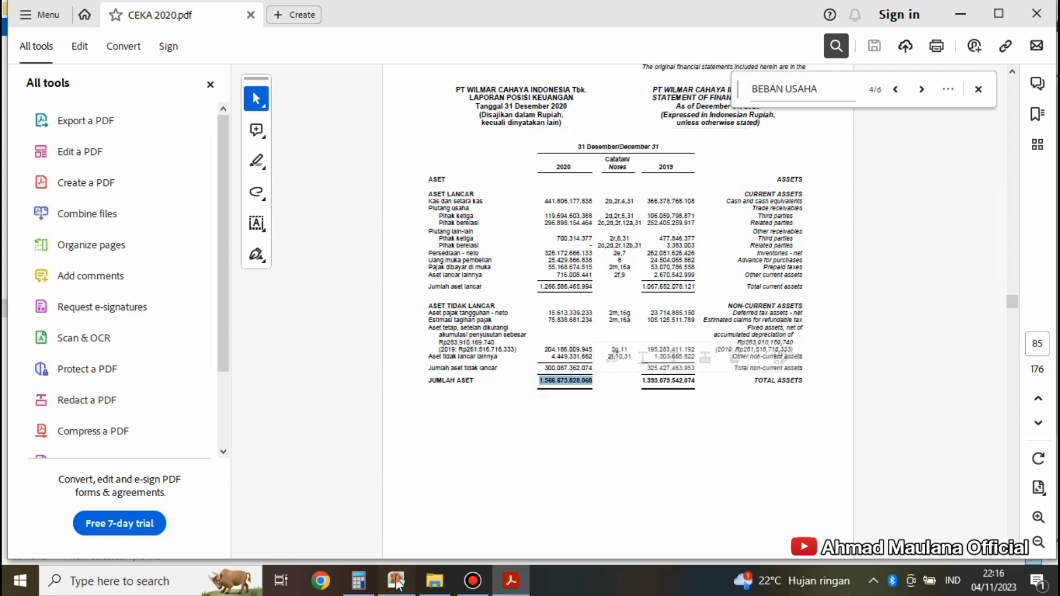
- Return to the Excel workbook and paste the copied 1.566.673.828.068 into cell F9 under Total Aset
{"action": "left_click", "coordinate": [395, 580]}
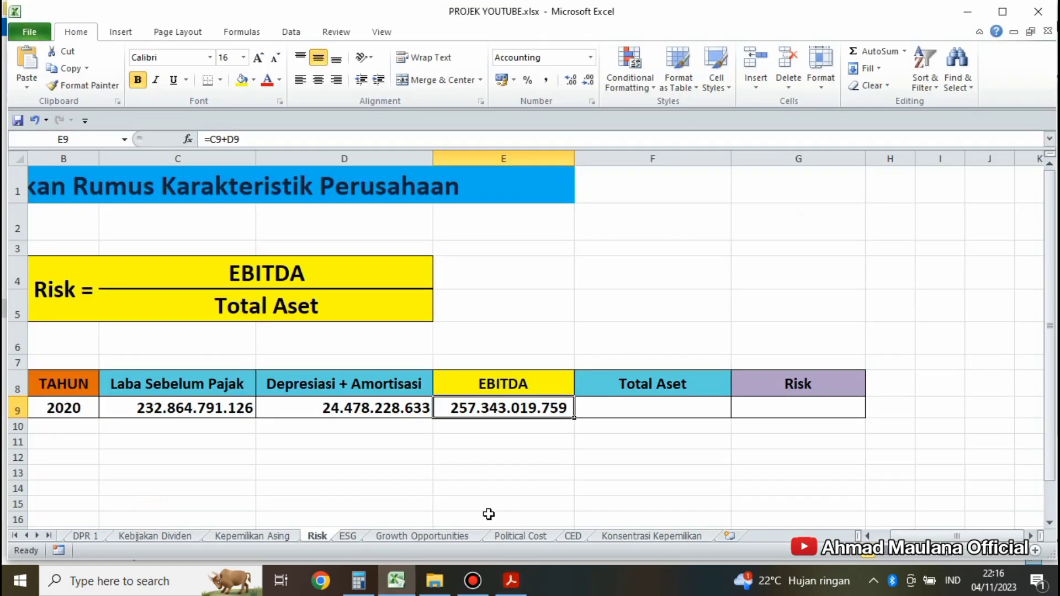
{"action": "left_click", "coordinate": [658, 408]}
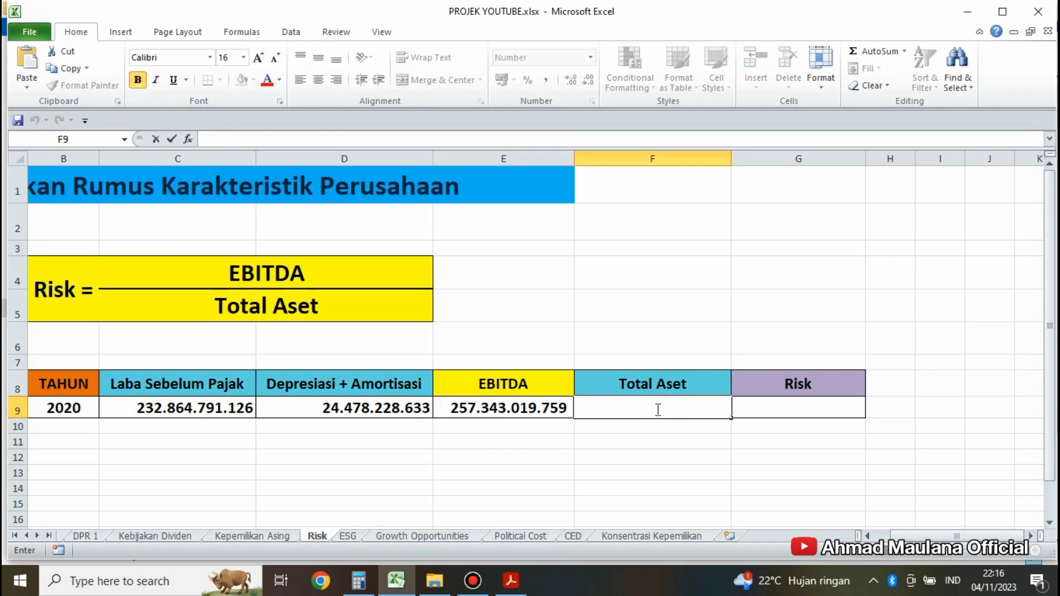
{"action": "key", "text": "ctrl+v"}
{"action": "left_click", "coordinate": [681, 441]}
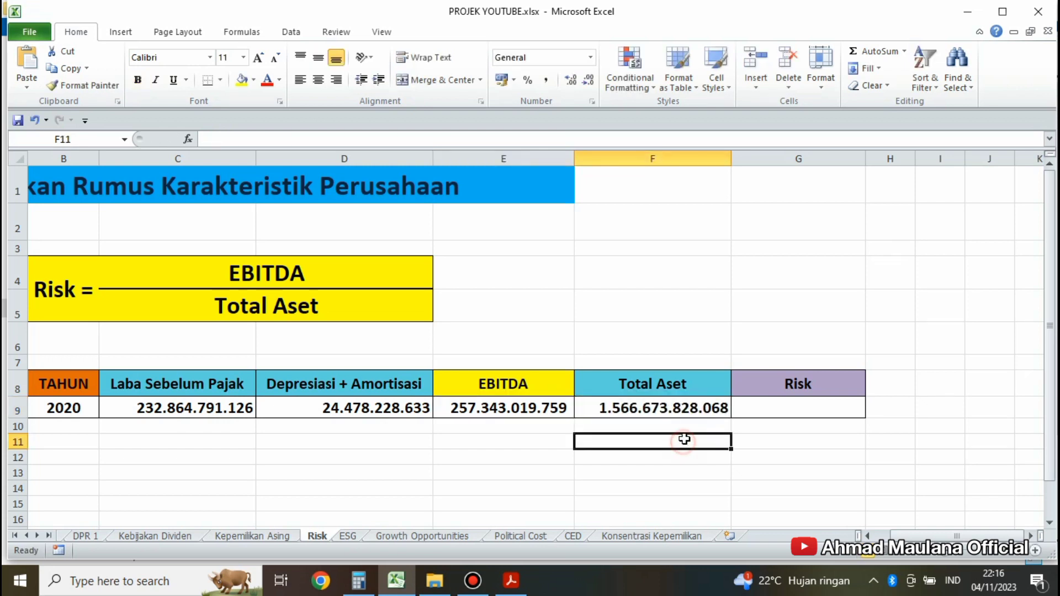
{"action": "left_click", "coordinate": [687, 408]}
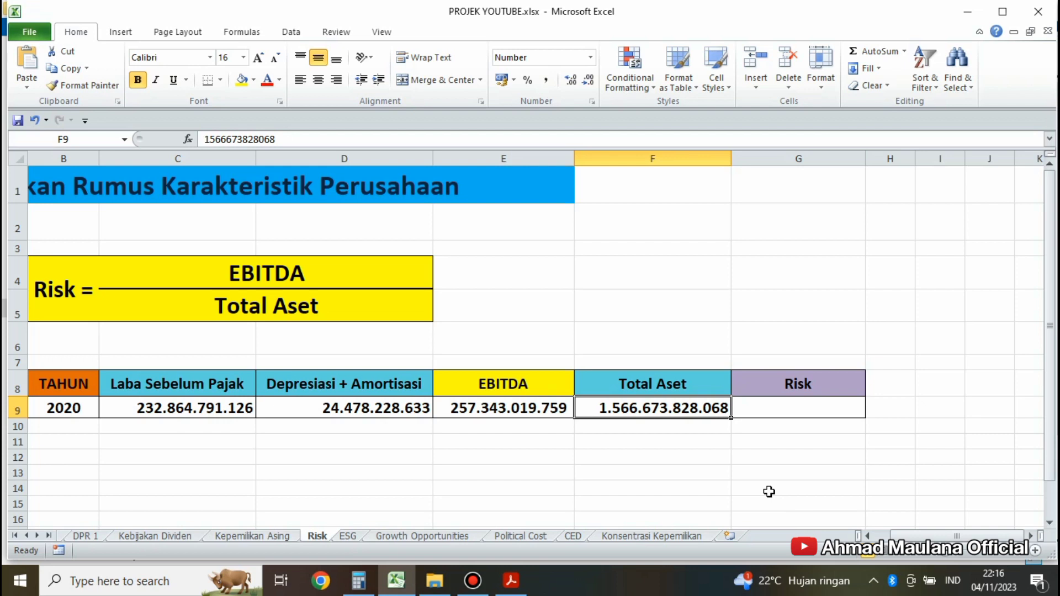
- Calculate Risk in cell G9 with the formula =E9/F9, dividing EBITDA by Total Aset
{"action": "left_click_drag", "start_coordinate": [957, 536], "coordinate": [927, 537]}
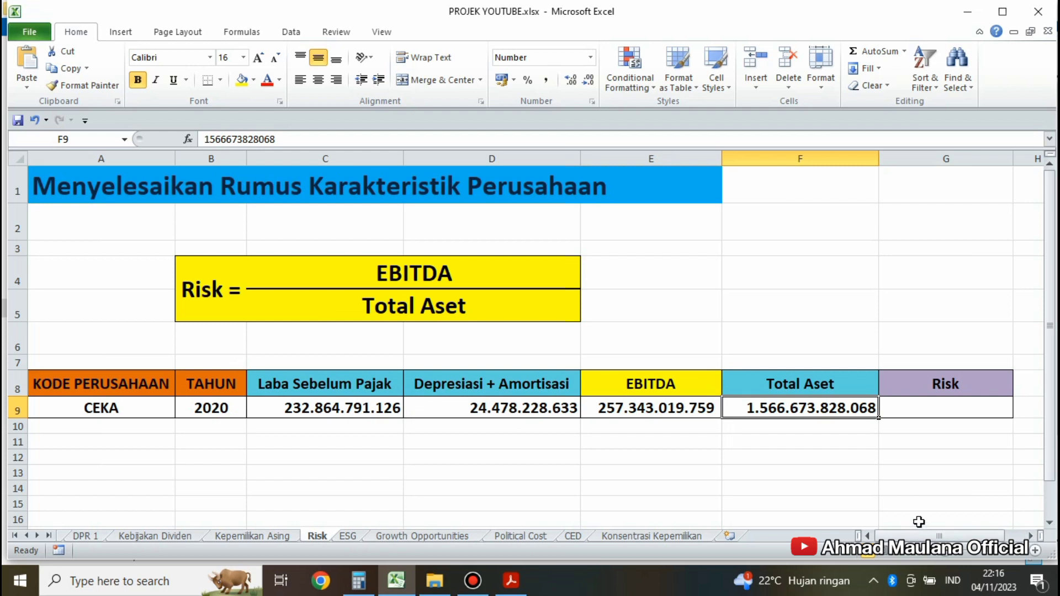
{"action": "left_click_drag", "start_coordinate": [232, 310], "coordinate": [396, 315]}
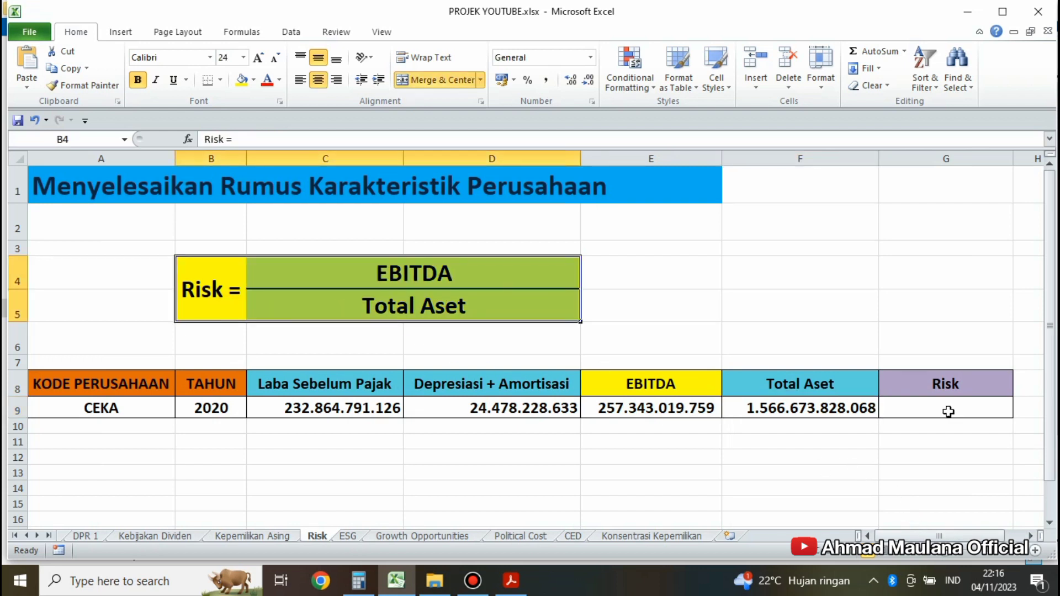
{"action": "left_click", "coordinate": [947, 411]}
{"action": "type", "text": "="}
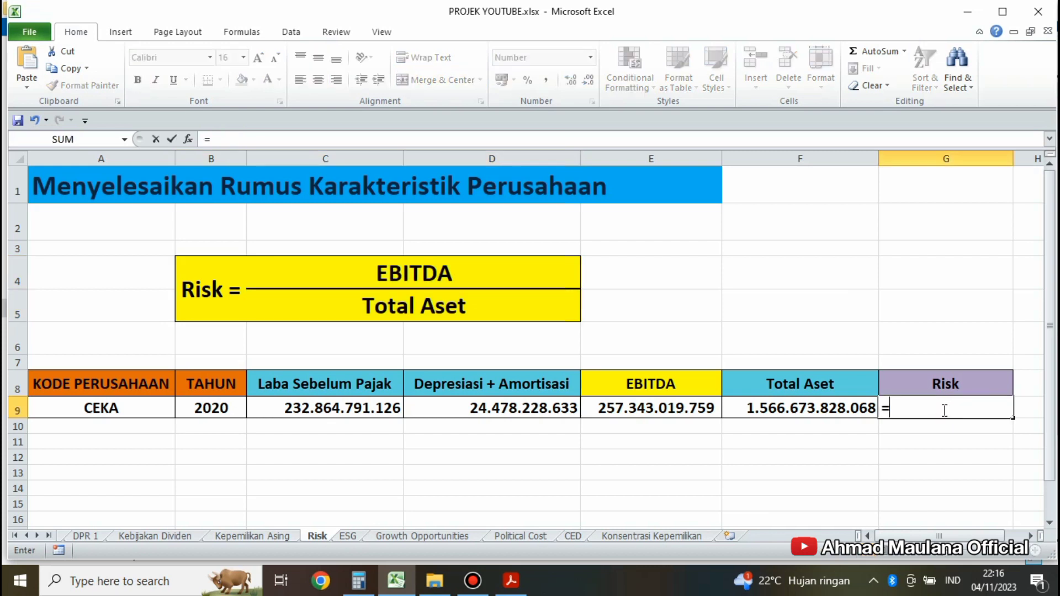
{"action": "left_click", "coordinate": [684, 409]}
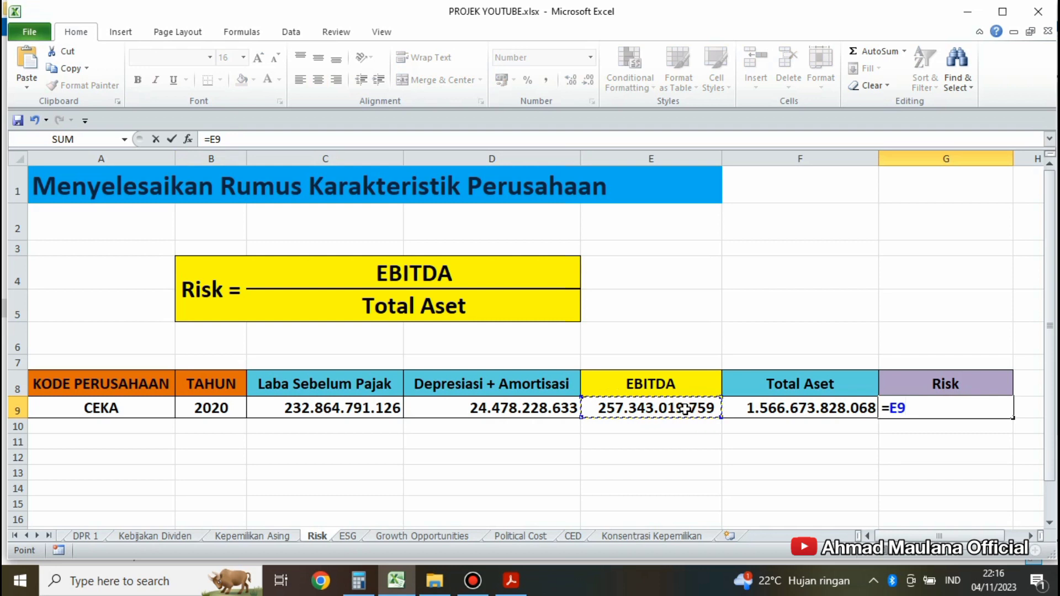
{"action": "type", "text": "/"}
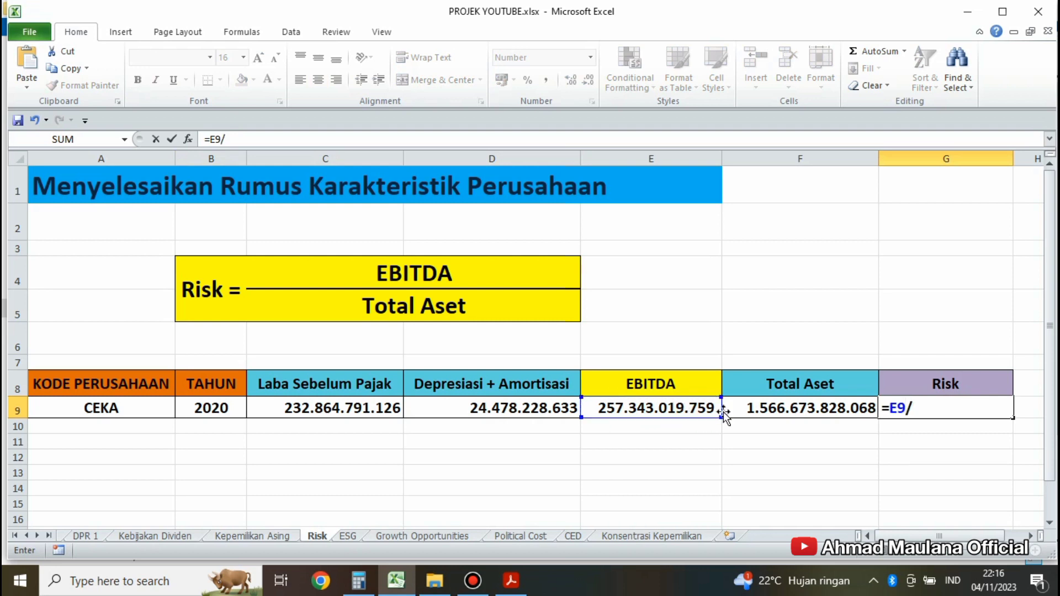
{"action": "left_click", "coordinate": [817, 406]}
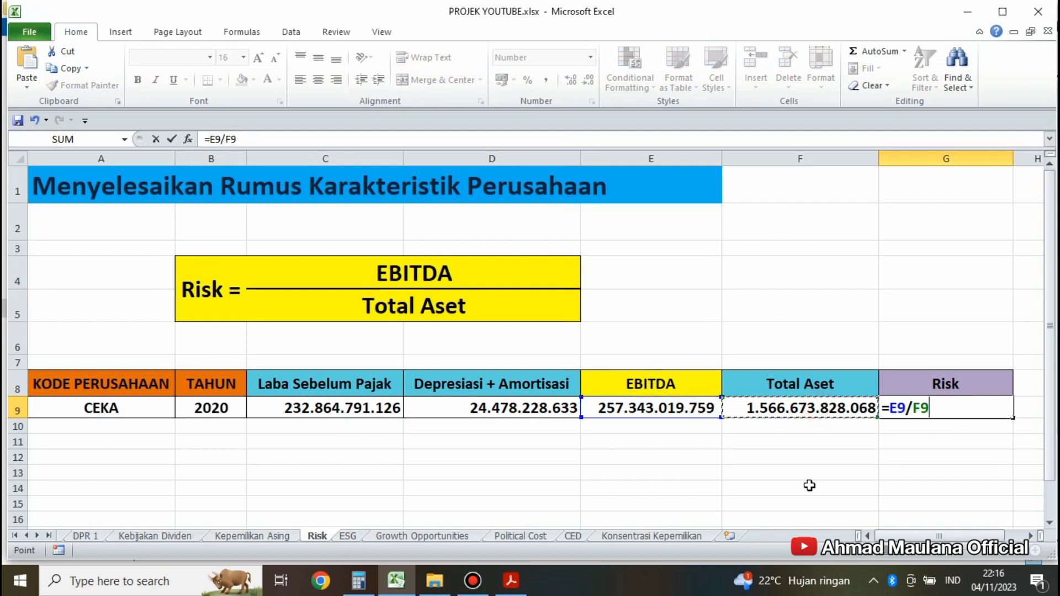
{"action": "key", "text": "Return"}
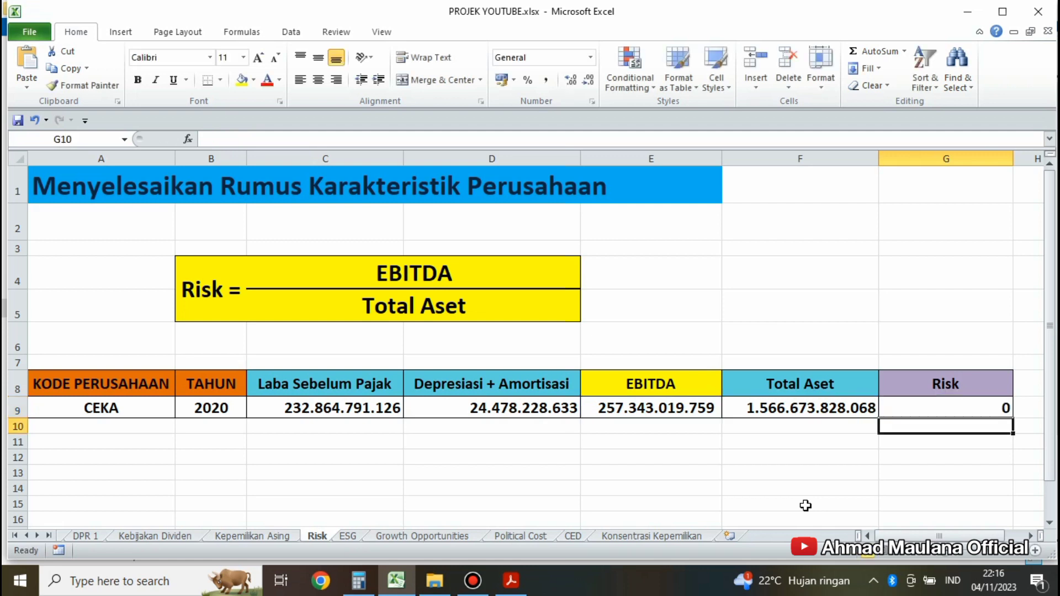
- Format the Risk result in G9 with the comma number style and eight decimal places
{"action": "left_click", "coordinate": [915, 406]}
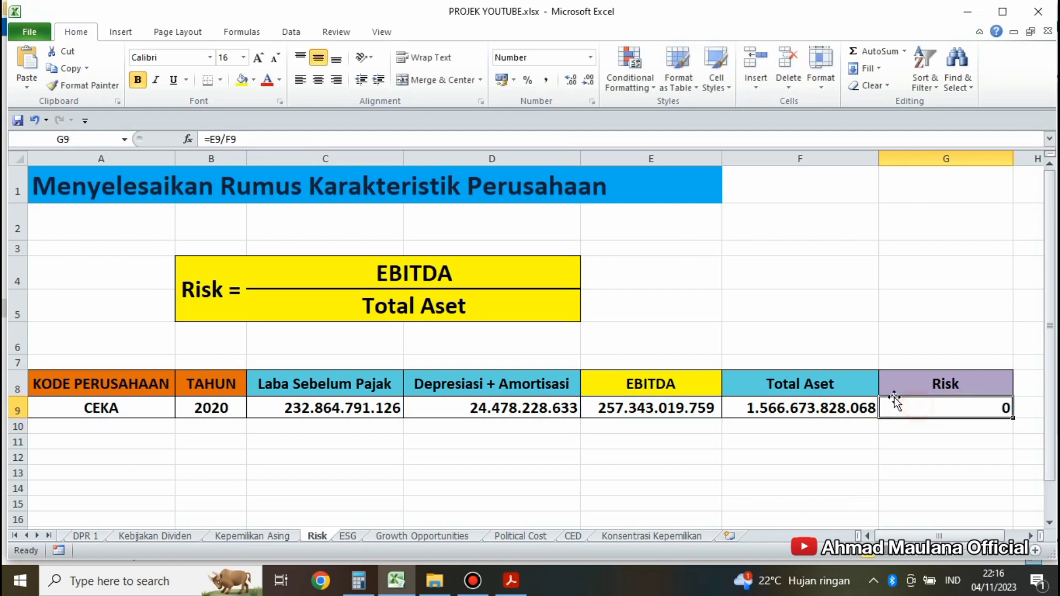
{"action": "left_click", "coordinate": [545, 80]}
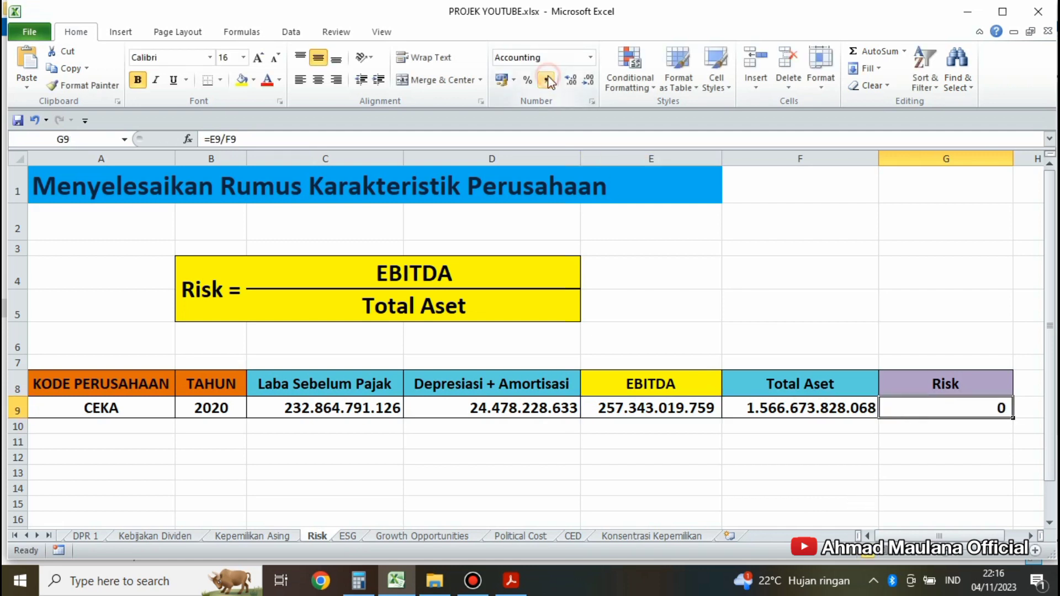
{"action": "left_click", "coordinate": [569, 81]}
{"action": "left_click", "coordinate": [570, 81]}
{"action": "left_click", "coordinate": [569, 81]}
{"action": "left_click", "coordinate": [569, 81]}
{"action": "left_click", "coordinate": [569, 81]}
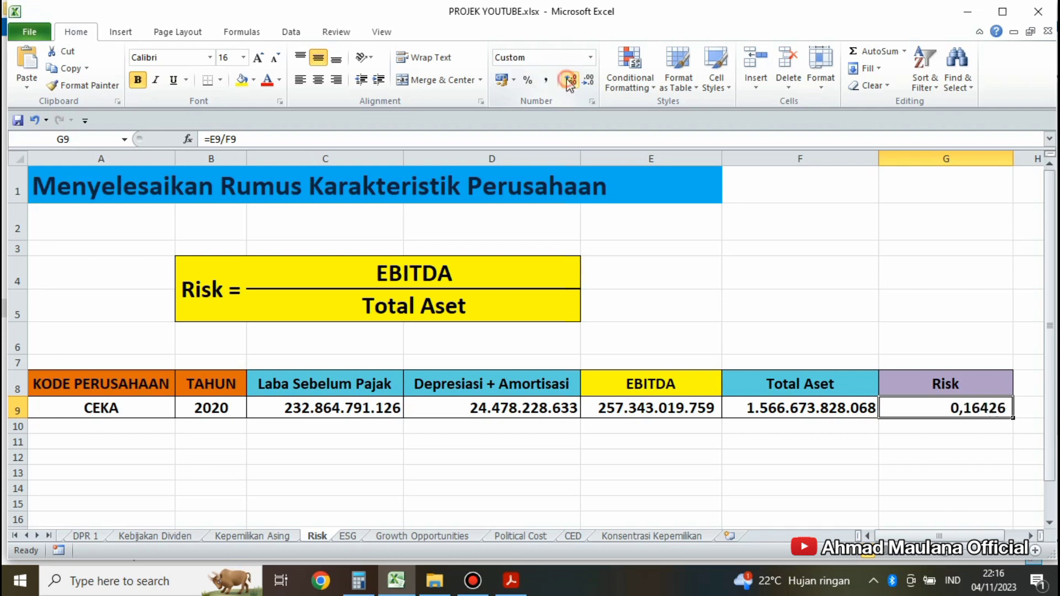
{"action": "left_click", "coordinate": [569, 82]}
{"action": "left_click", "coordinate": [570, 81]}
{"action": "left_click", "coordinate": [569, 81]}
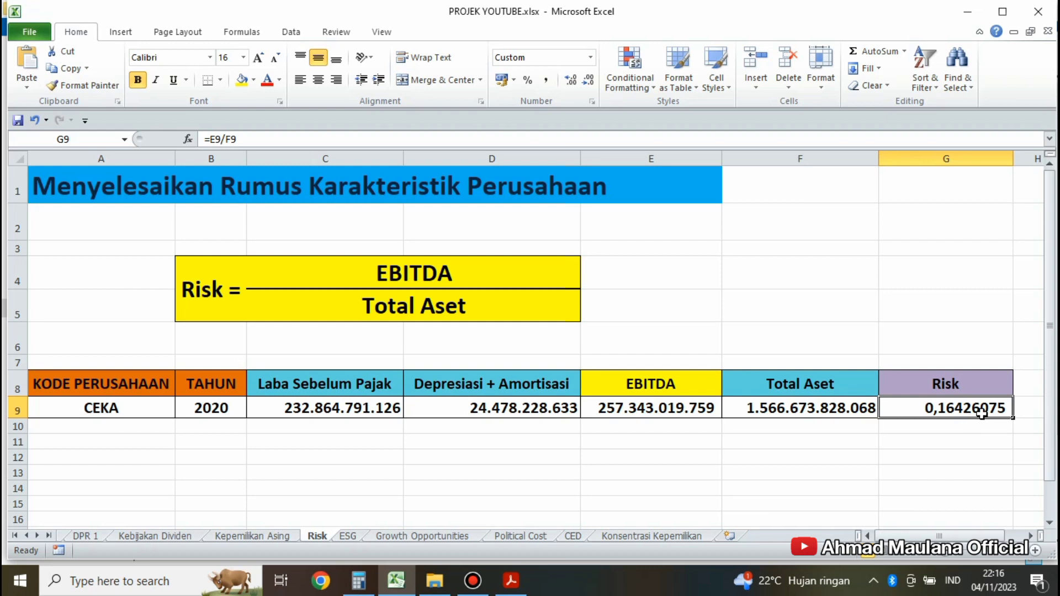
{"action": "left_click", "coordinate": [985, 434]}
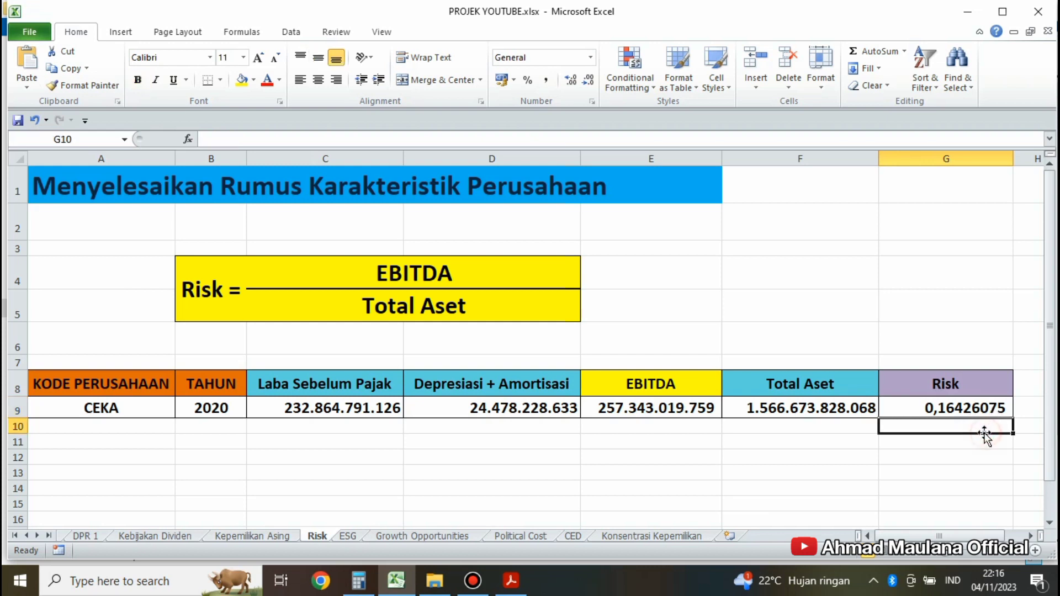